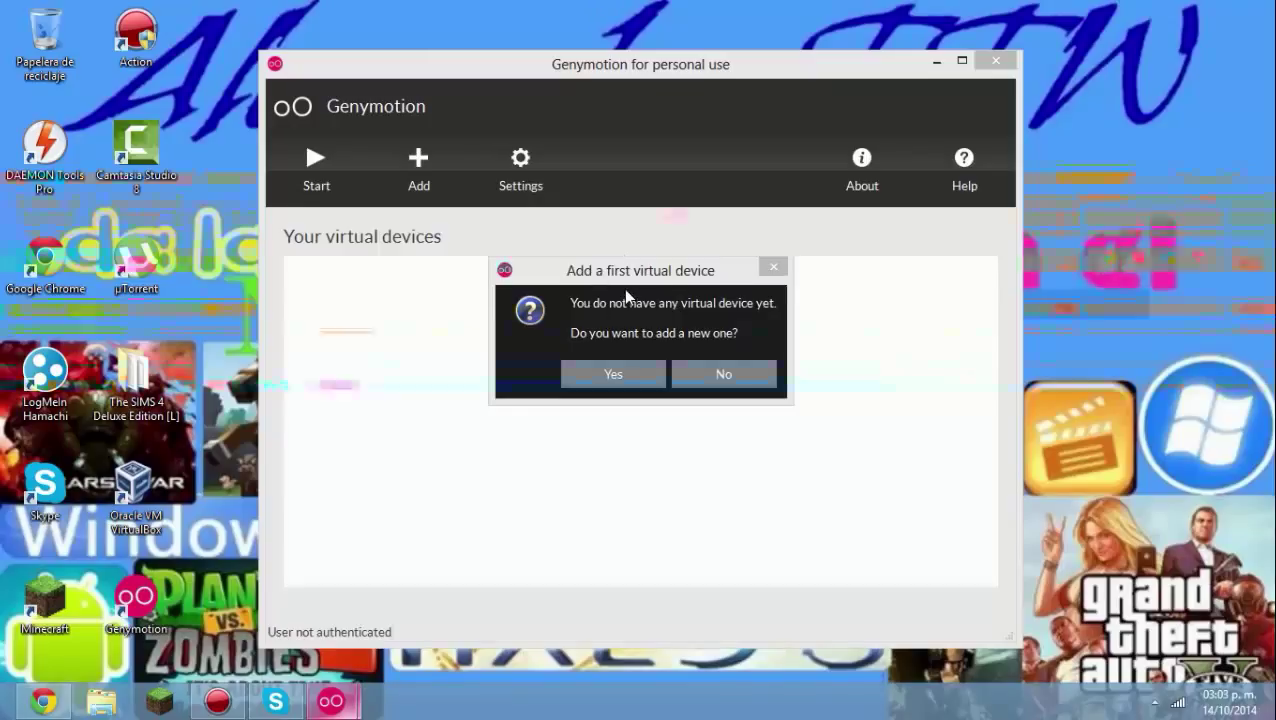
- Agree to add a first virtual device and check the choices for Android version and device model
left_click(625, 292)
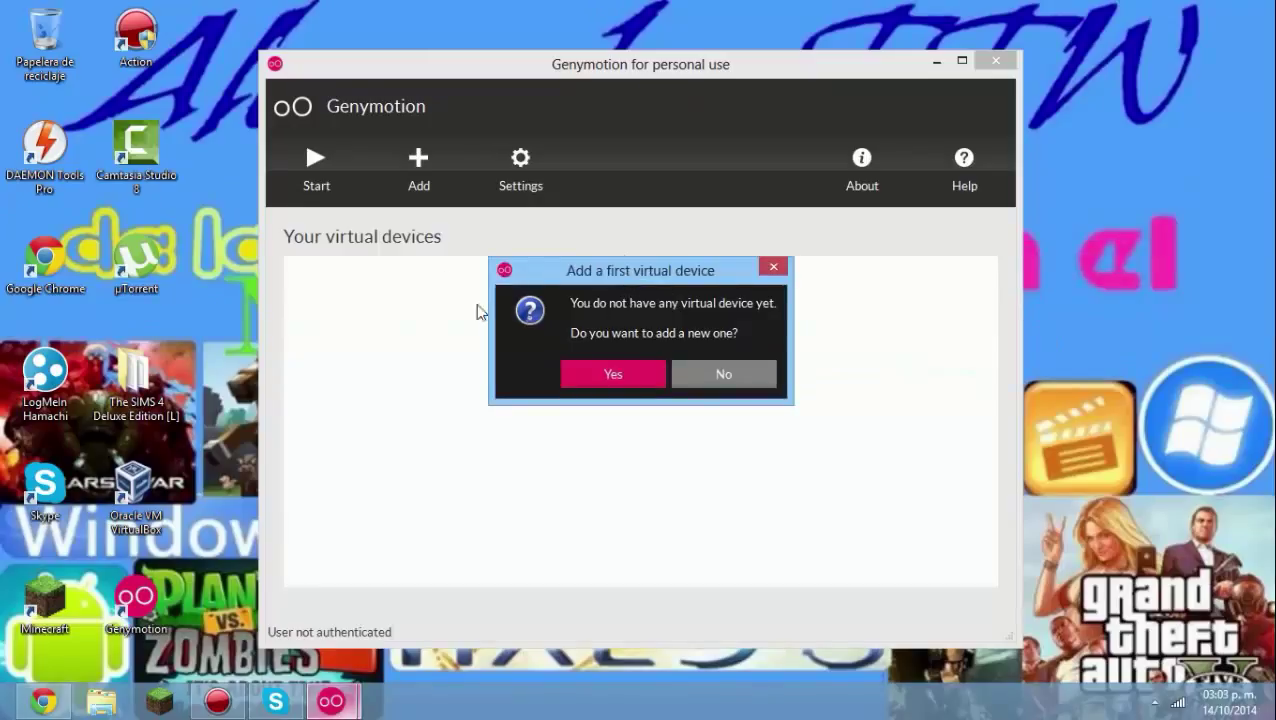
left_click(621, 376)
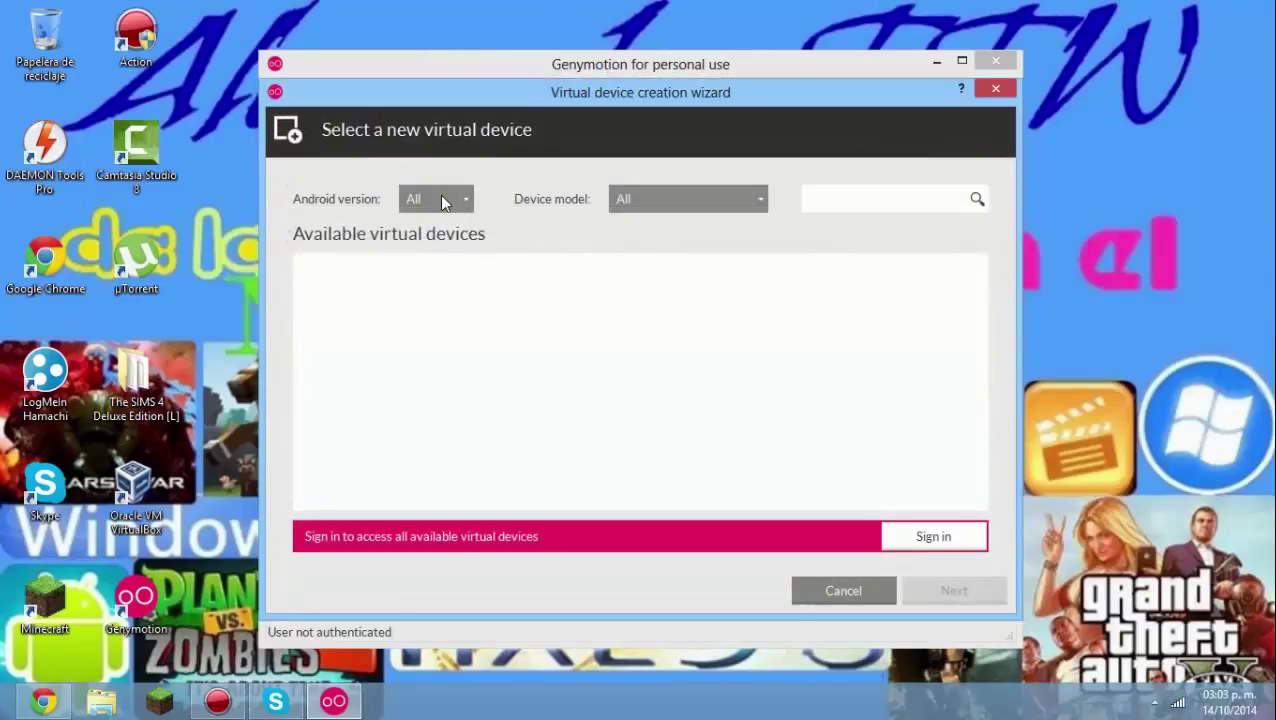
left_click(446, 196)
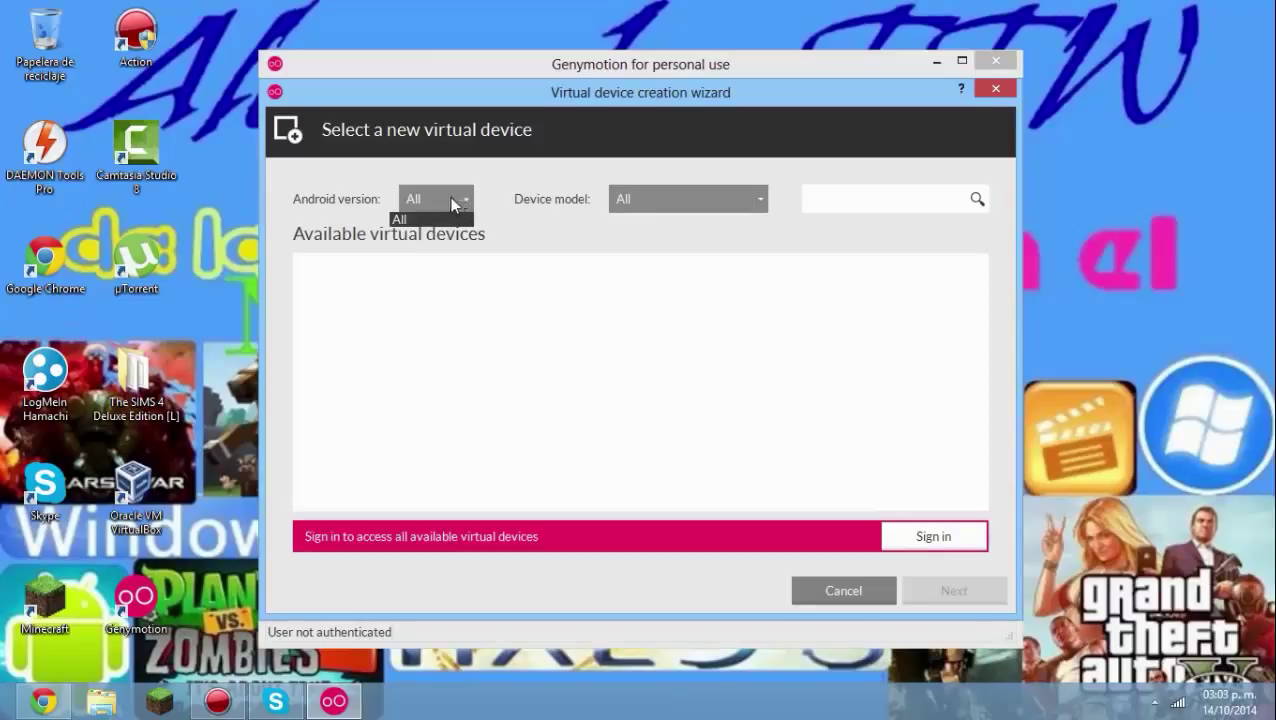
left_click(450, 200)
left_click(660, 197)
left_click(672, 218)
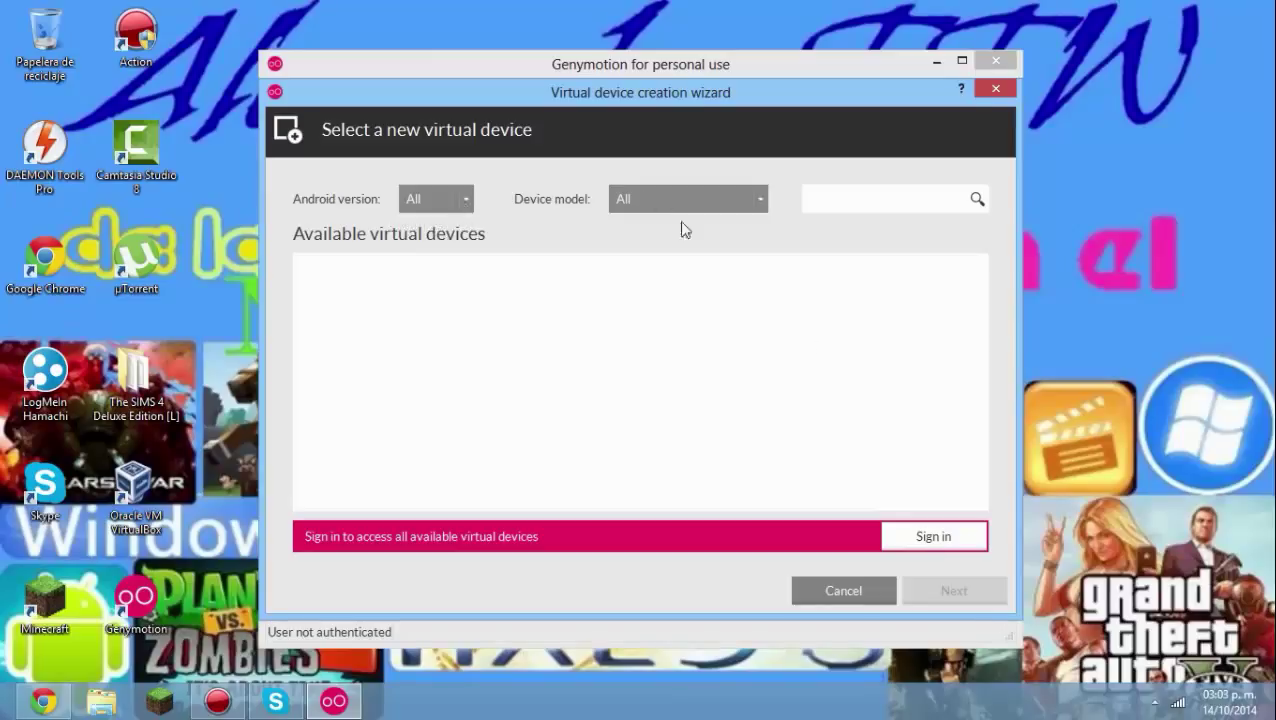
- Sign in to the Genymotion account by entering the username and the account password
left_click(948, 548)
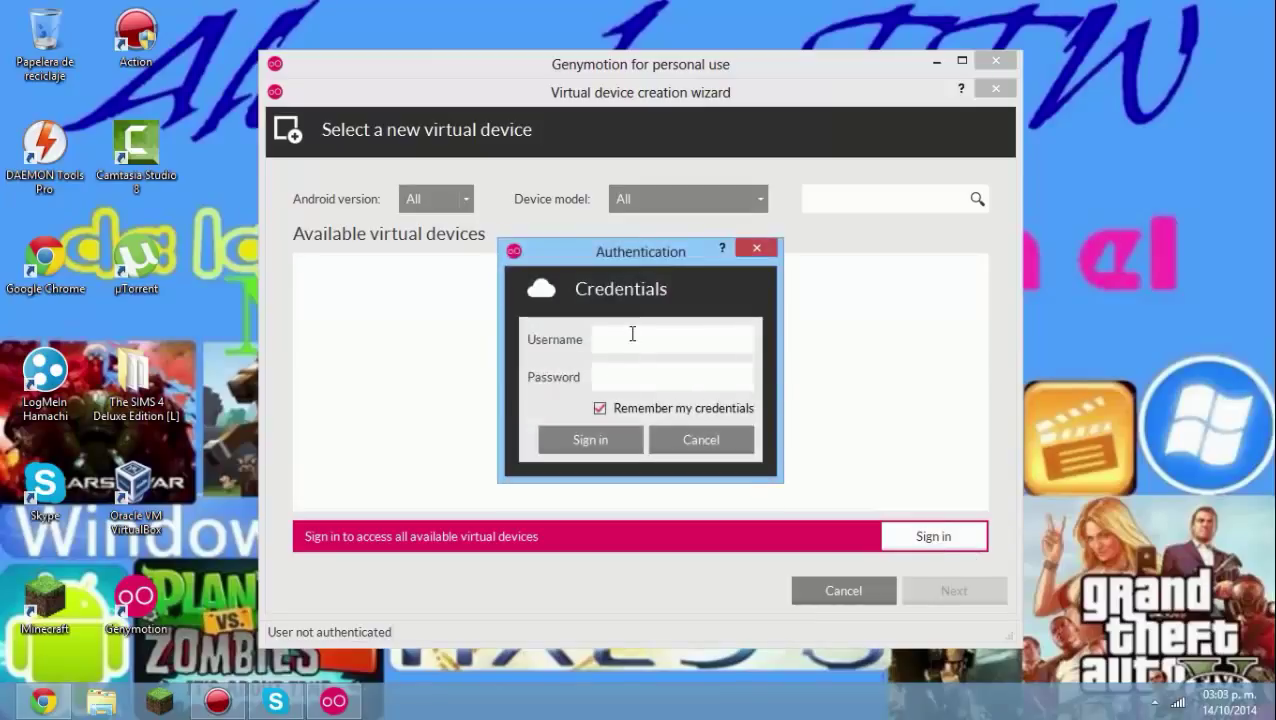
type("A")
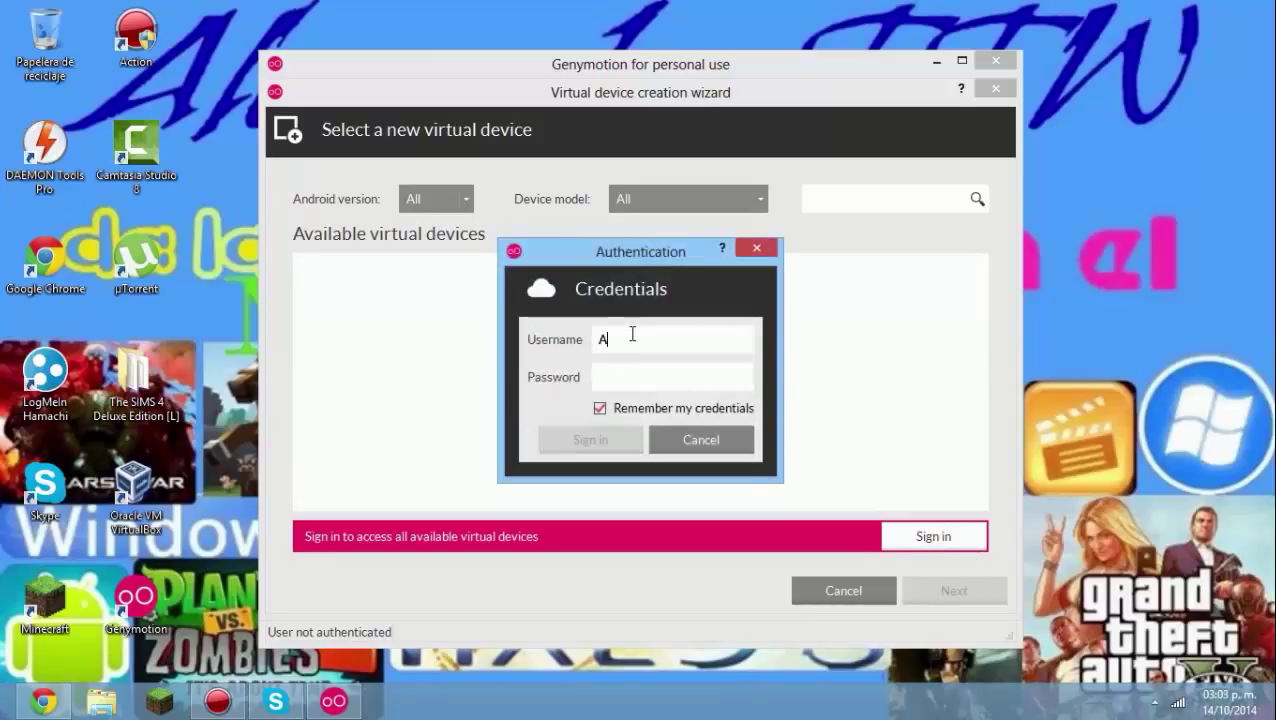
type("lexandderTTW")
key("Tab")
type("****")
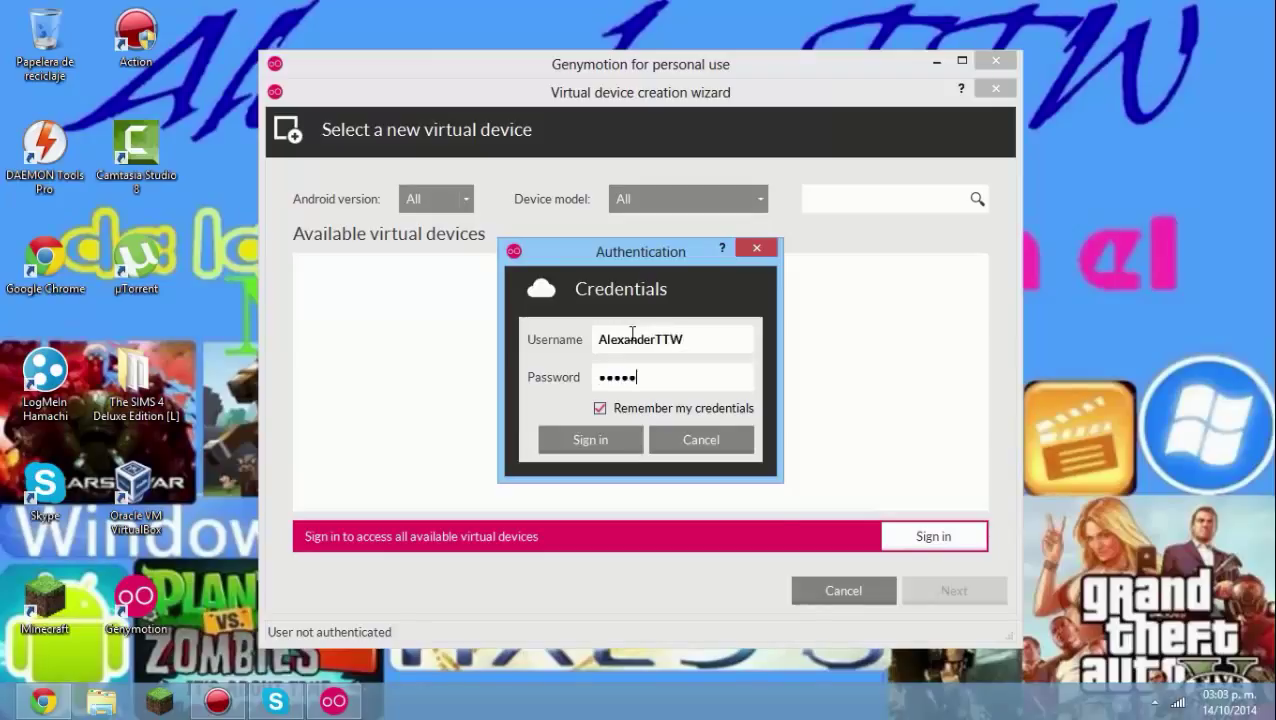
key("Return")
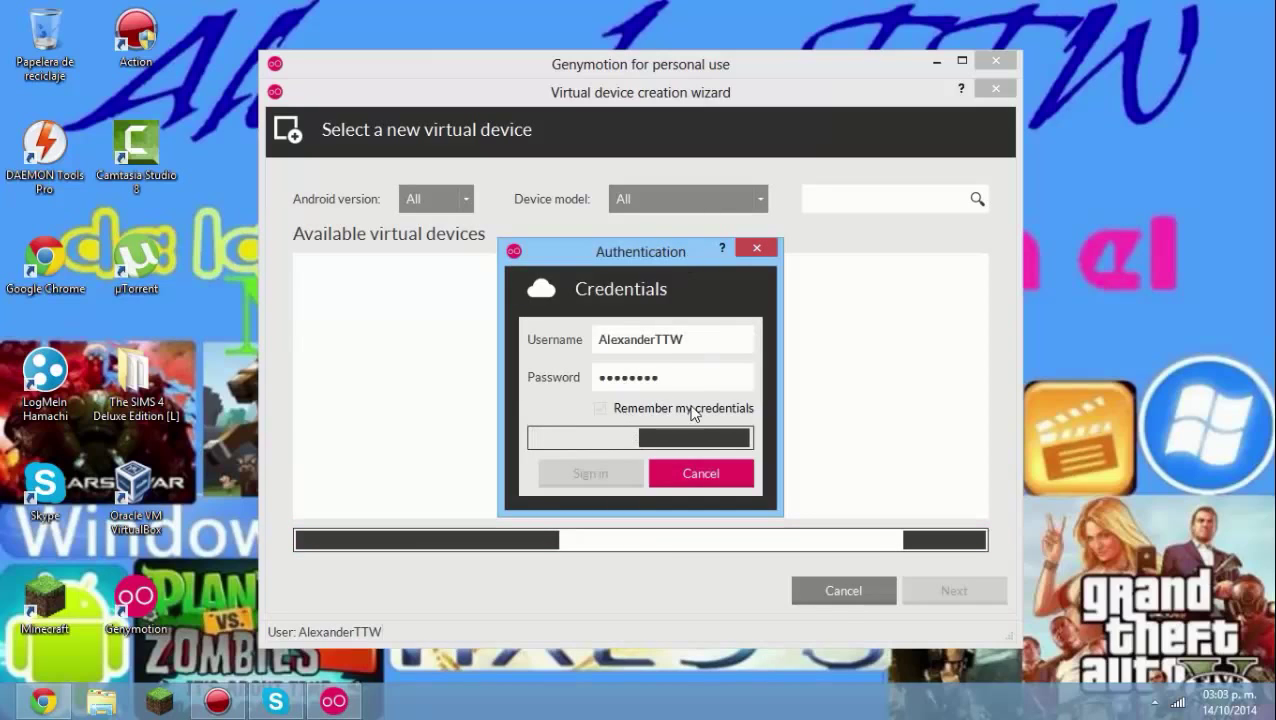
- Filter the available virtual devices by the Google Nexus 10 model and select its 4.4.4 - API 19 version
scroll(755, 413, "down", 5)
scroll(988, 318, "up", 5)
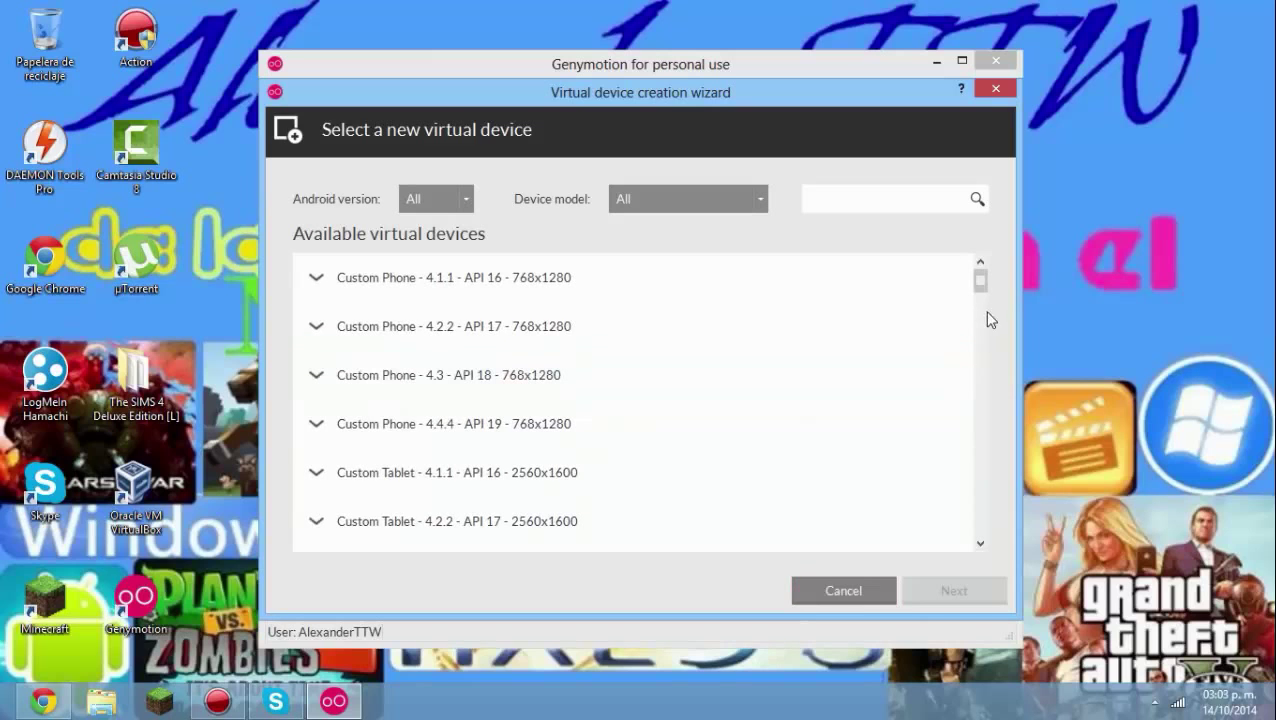
left_click_drag(981, 282, 995, 521)
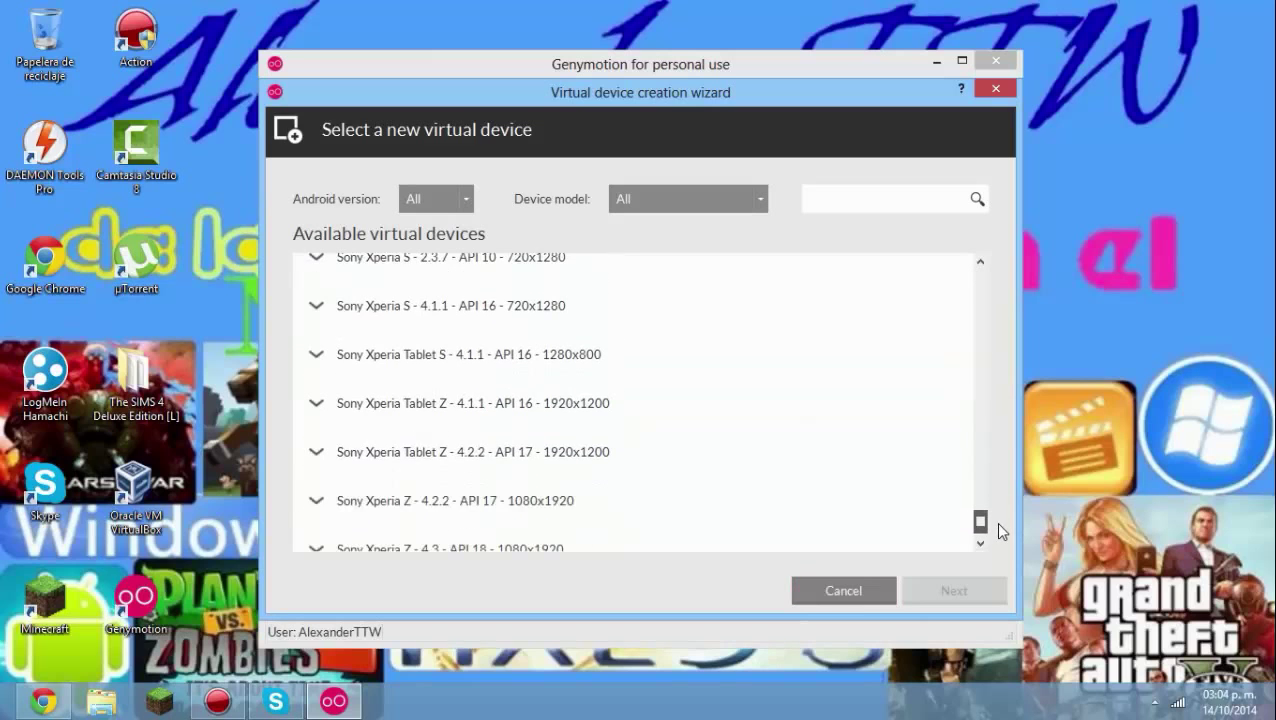
left_click(681, 196)
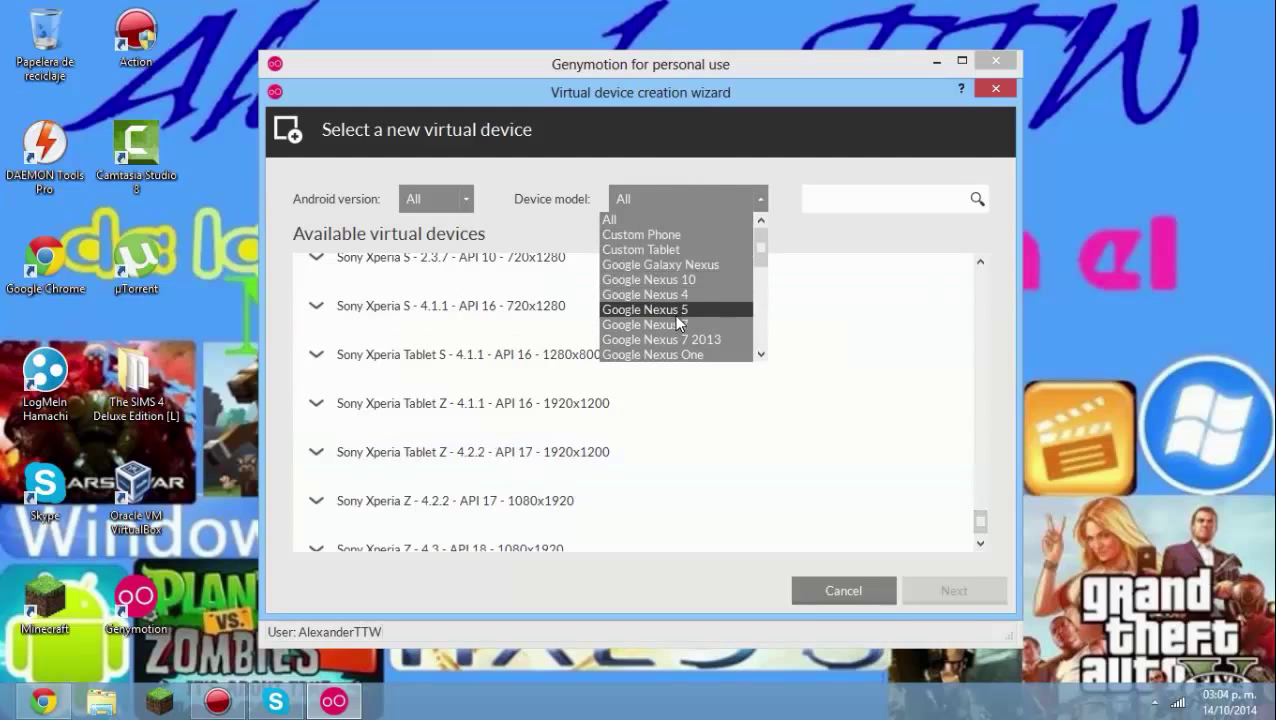
left_click(704, 280)
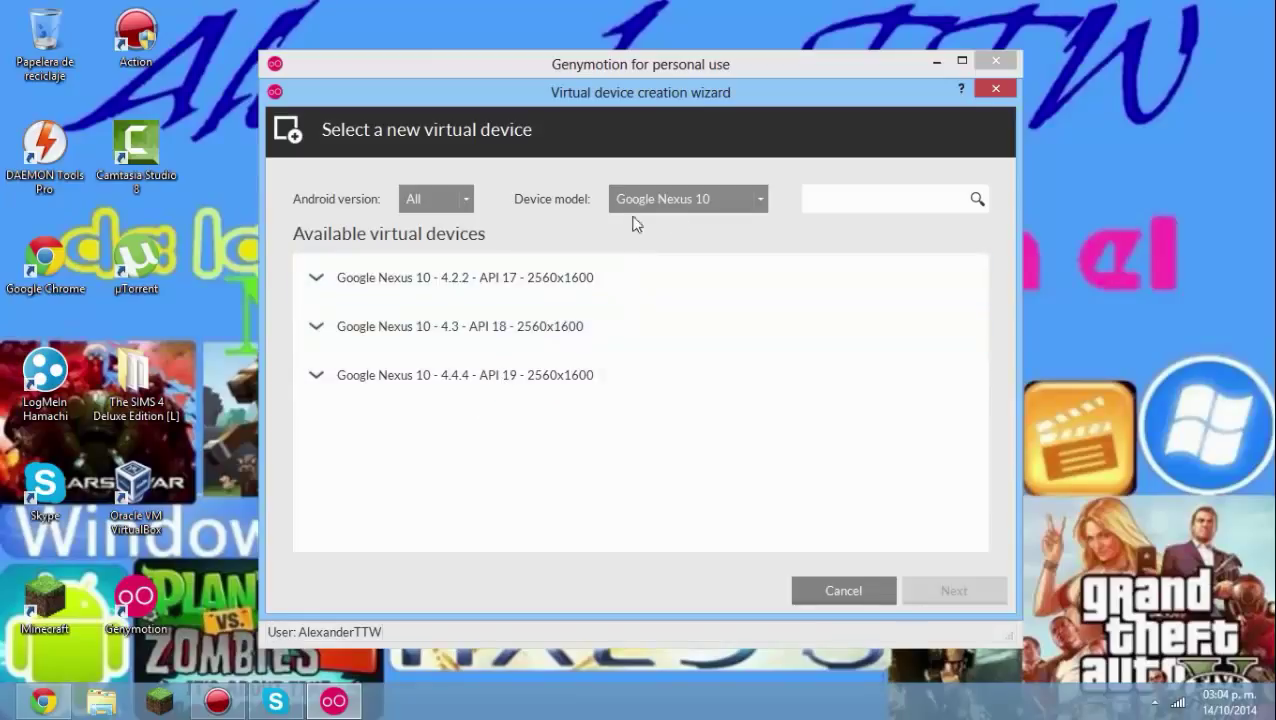
left_click(561, 389)
- Look through the device models offered for filtering, from Google Nexus to Sony Xperia
left_click(660, 199)
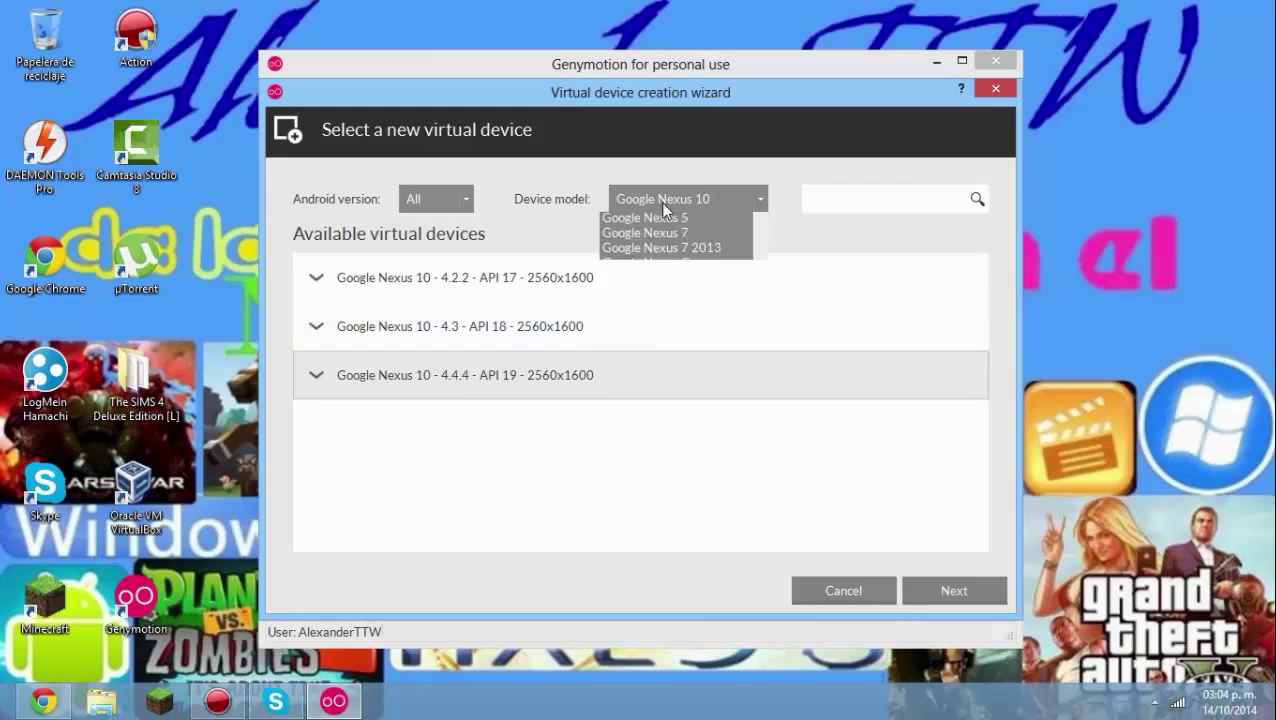
scroll(675, 340, "down", 3)
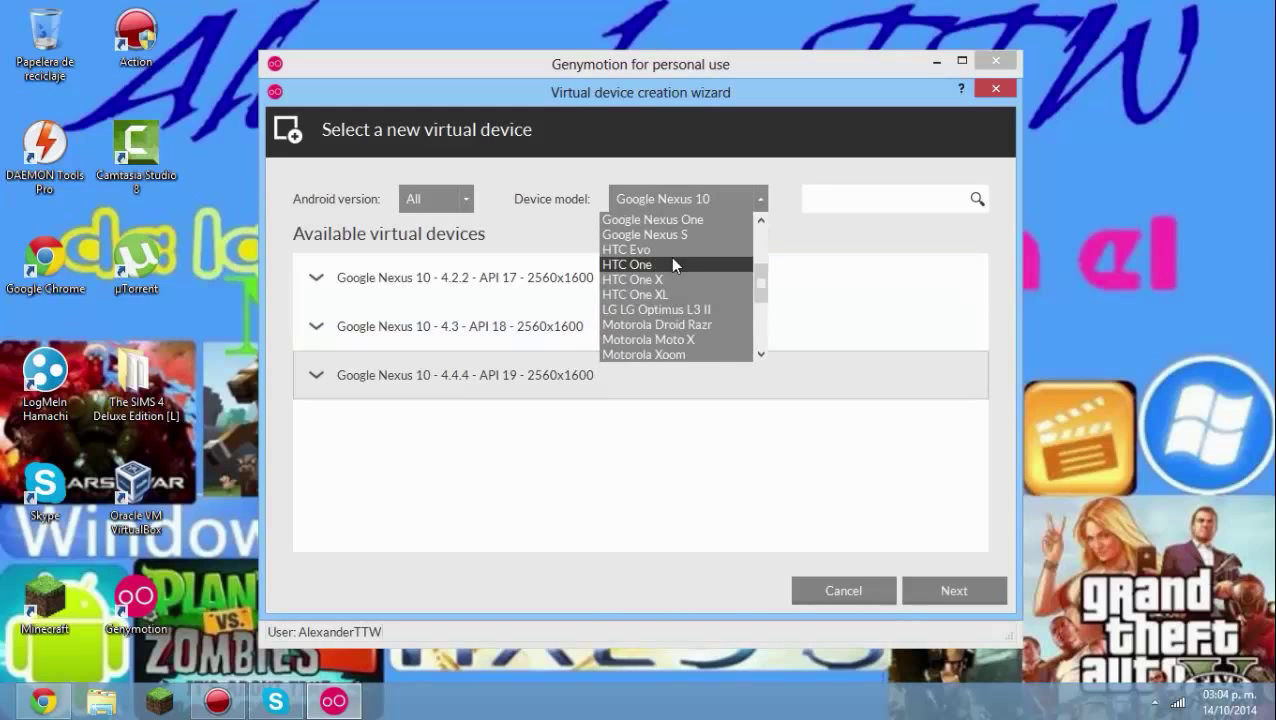
scroll(666, 268, "down", 1)
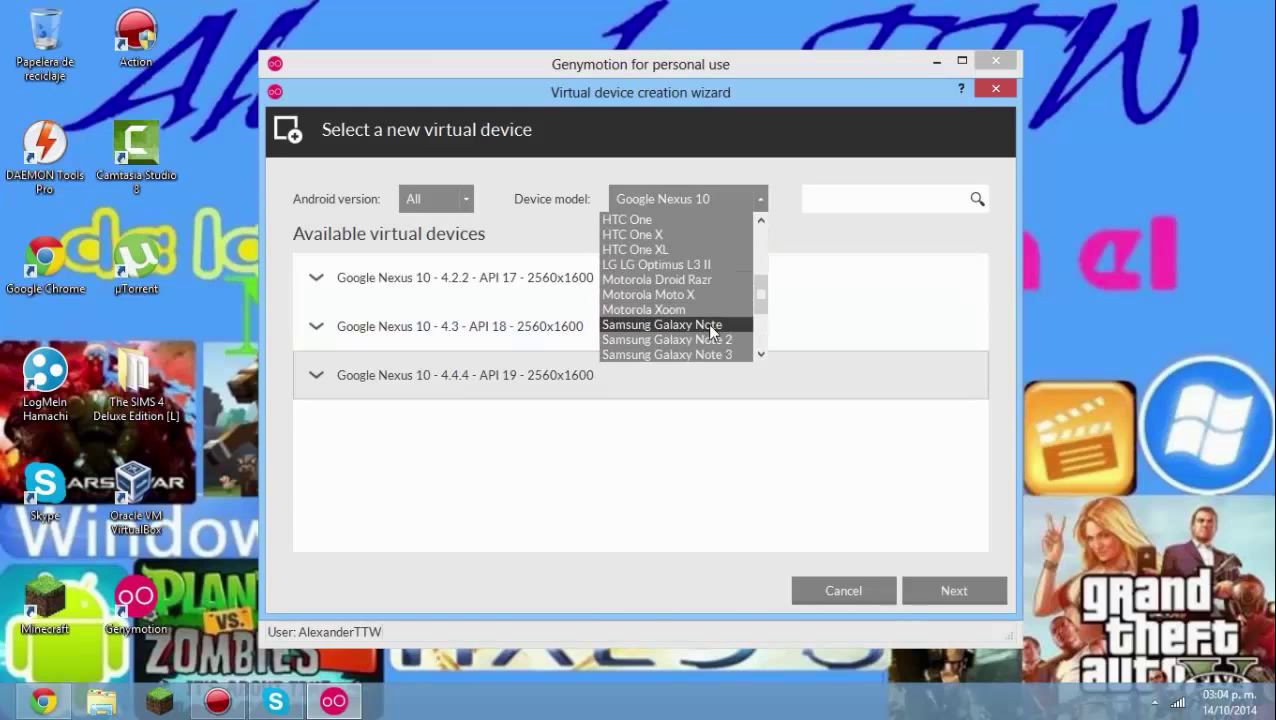
scroll(710, 318, "down", 1)
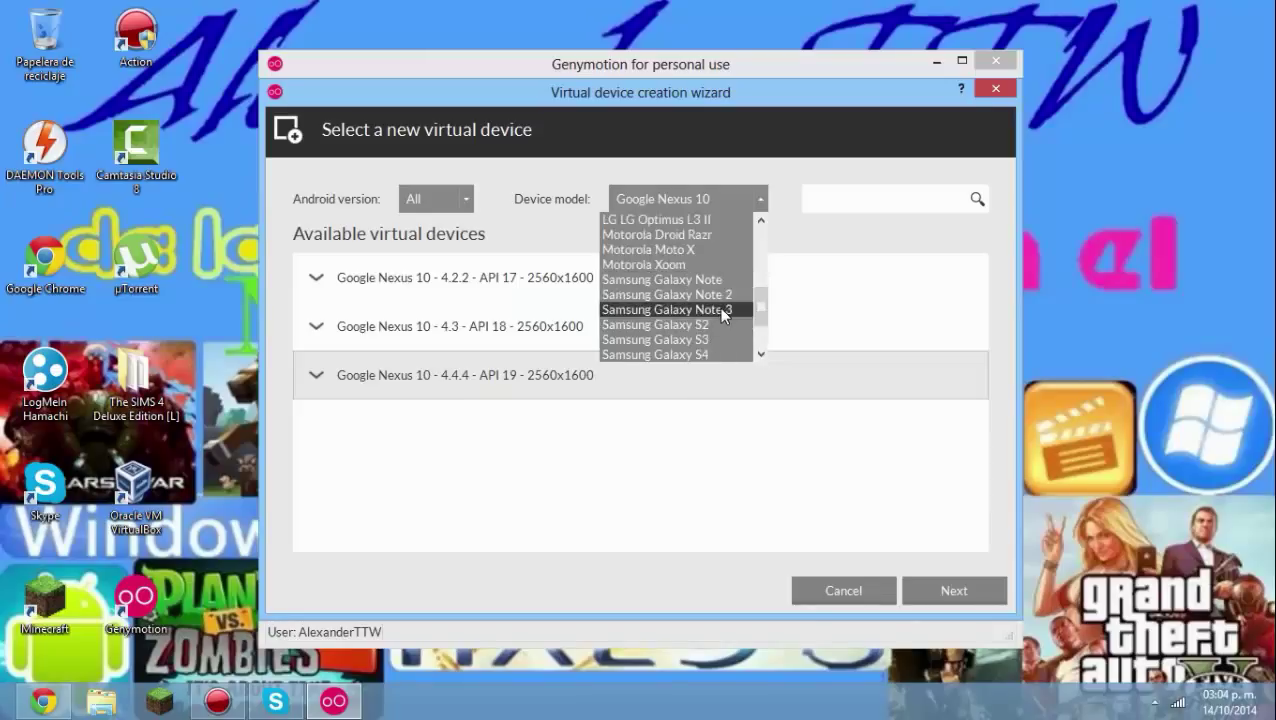
scroll(719, 307, "down", 1)
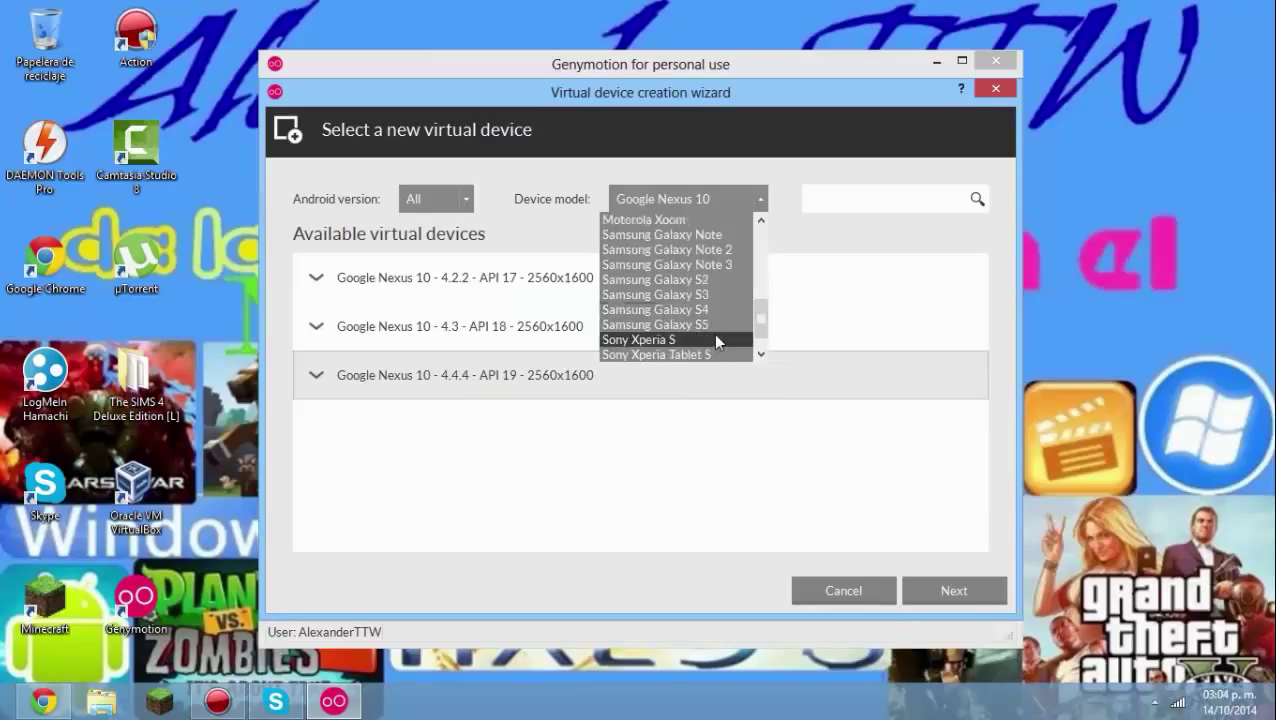
scroll(713, 333, "down", 1)
scroll(713, 322, "up", 3)
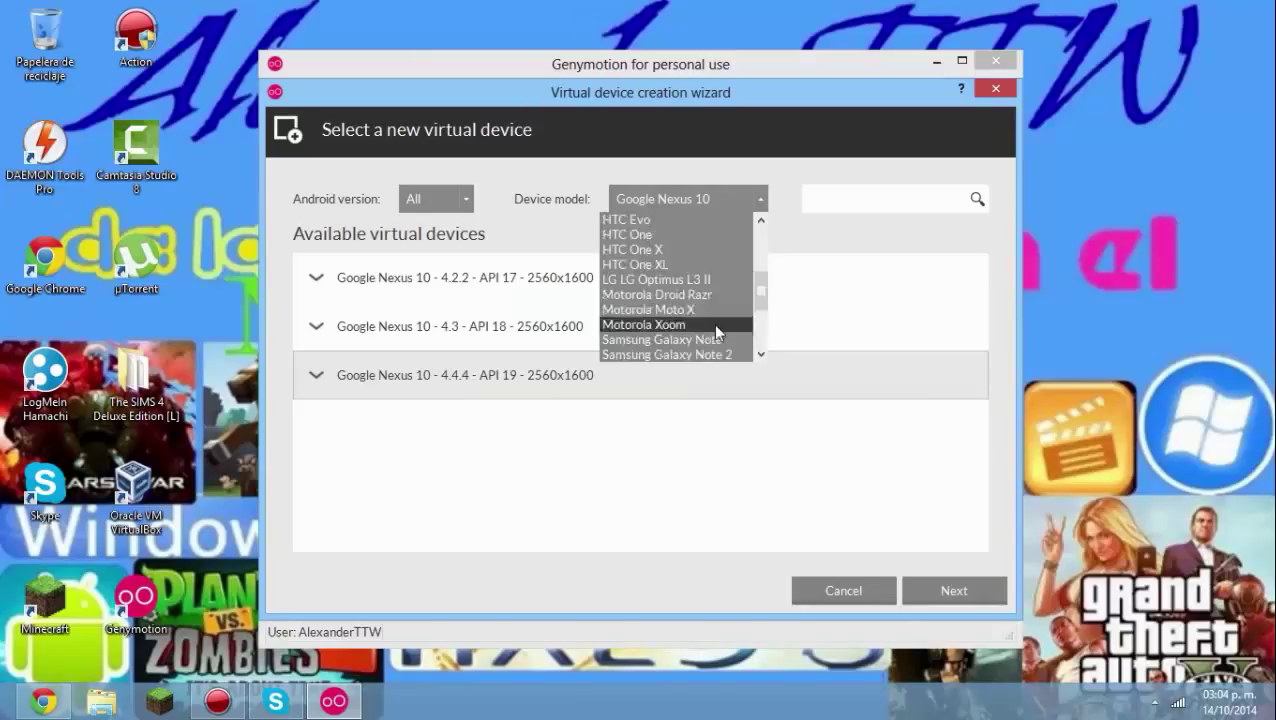
scroll(713, 323, "up", 4)
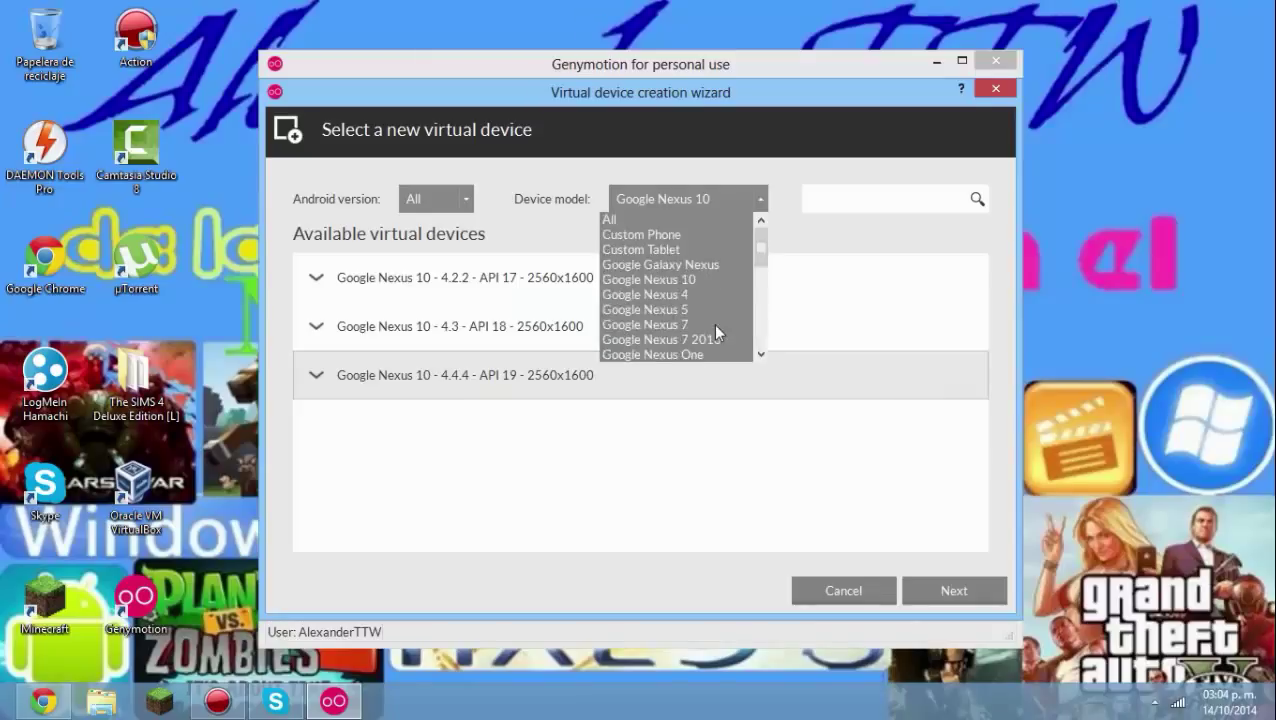
- Filter the virtual devices by the Custom Phone model and reset the device model filter to All
left_click(687, 236)
left_click(704, 200)
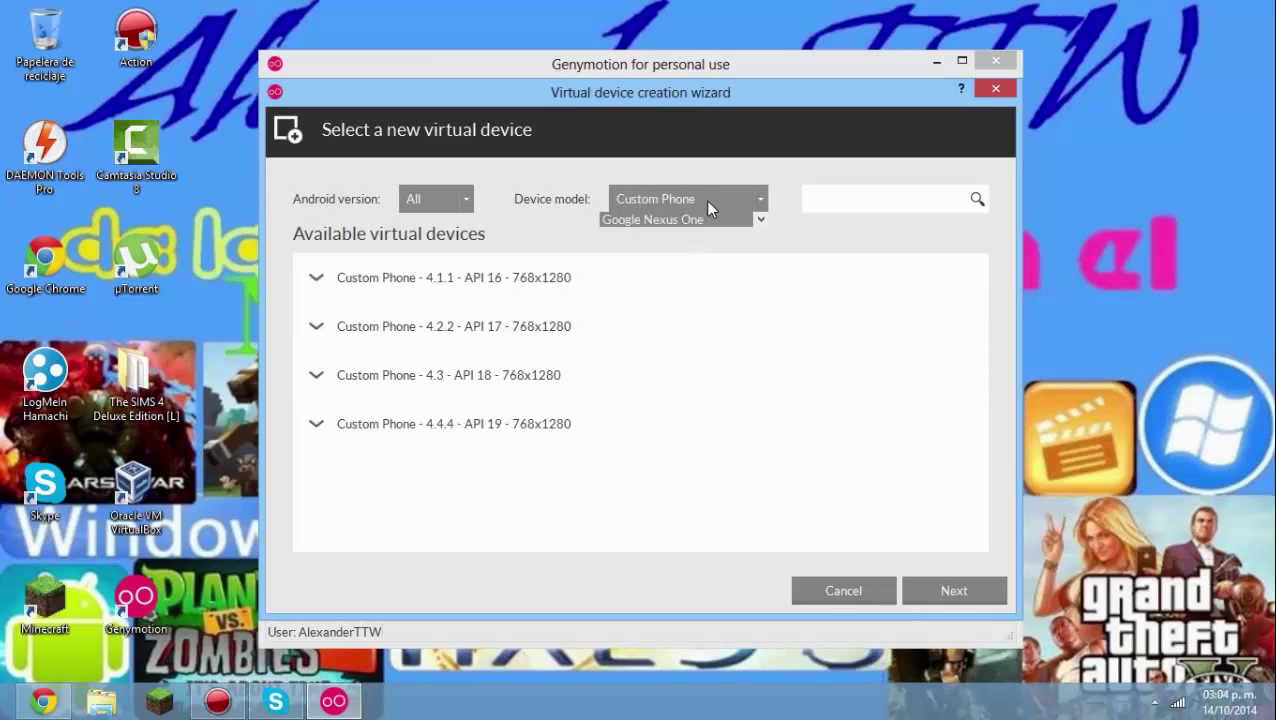
left_click(683, 234)
scroll(661, 202, "up", 1)
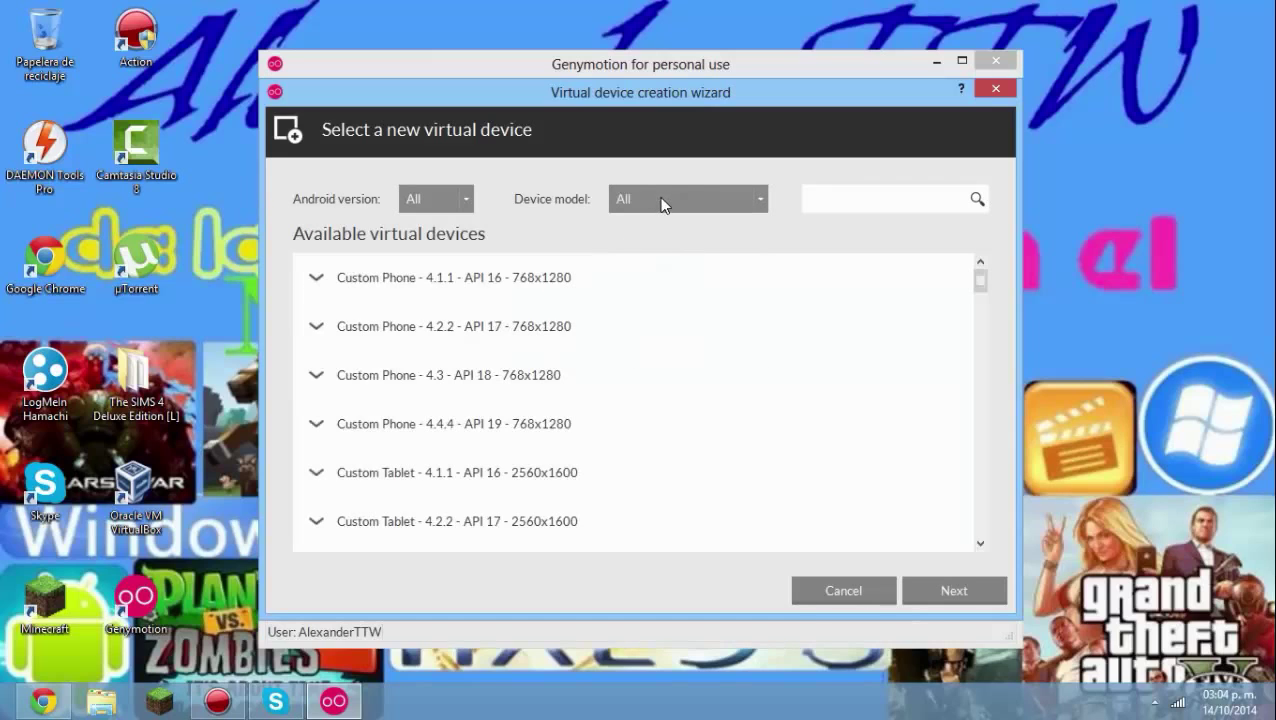
- Filter the virtual devices by Android version 4.4.4 and proceed with Samsung Galaxy S5 - 4.4.4 - API 19 - 1080x1920
scroll(600, 278, "down", 5)
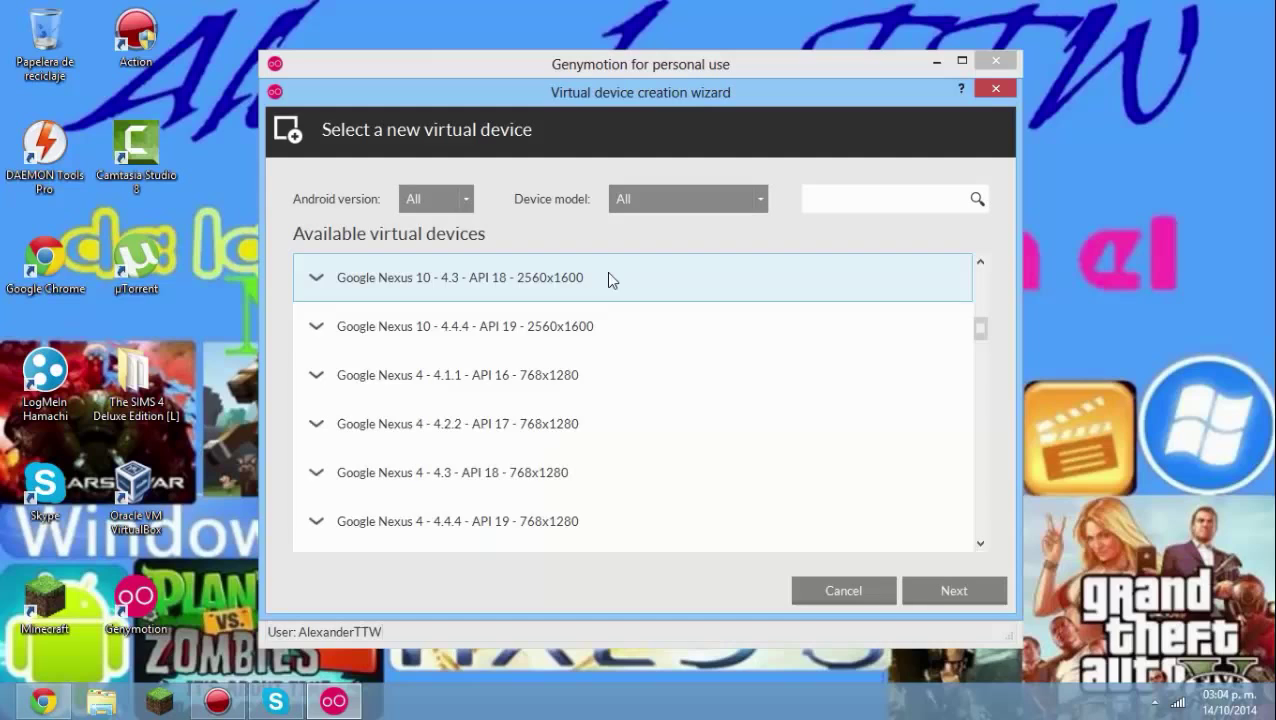
left_click(435, 198)
left_click(417, 294)
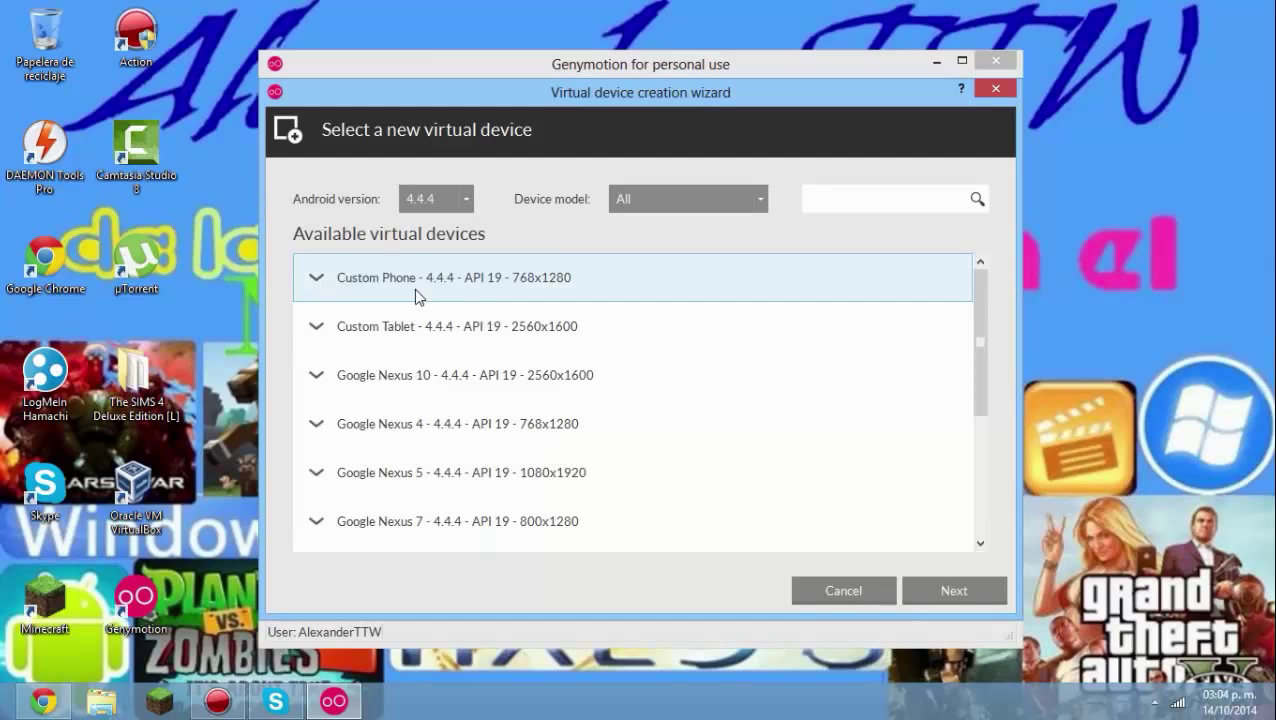
left_click(694, 207)
left_click(692, 207)
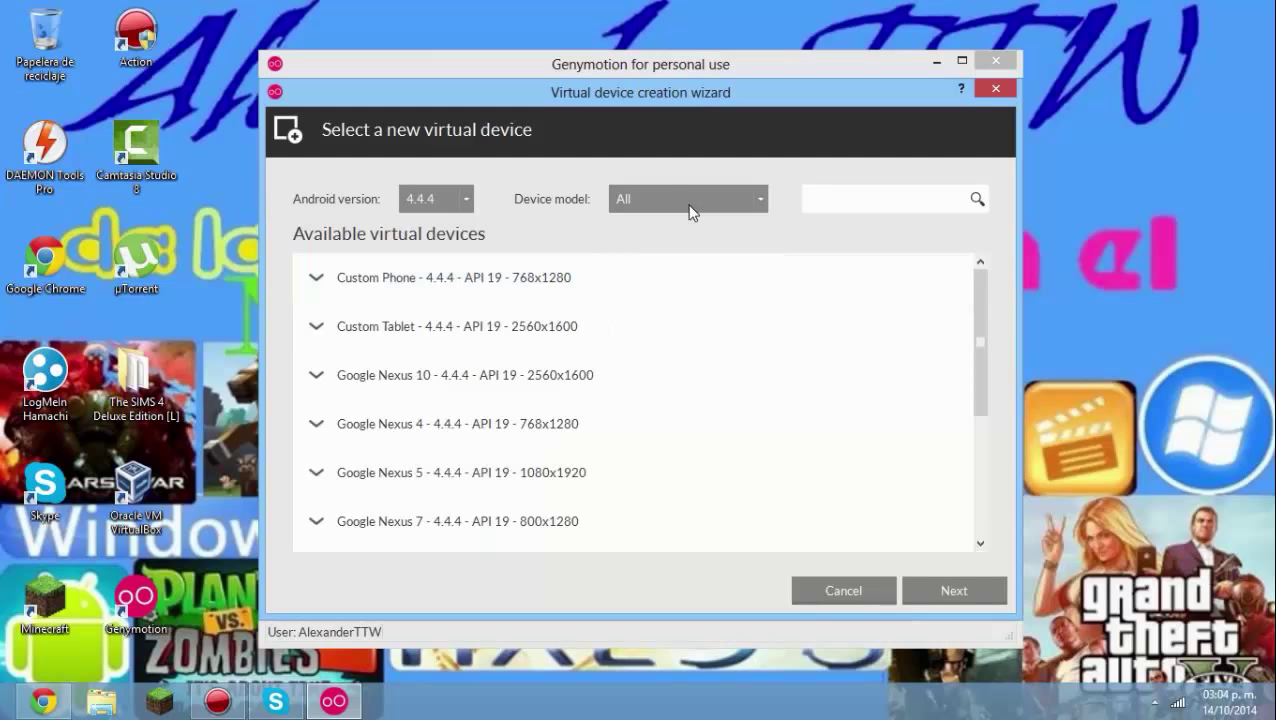
scroll(607, 282, "down", 3)
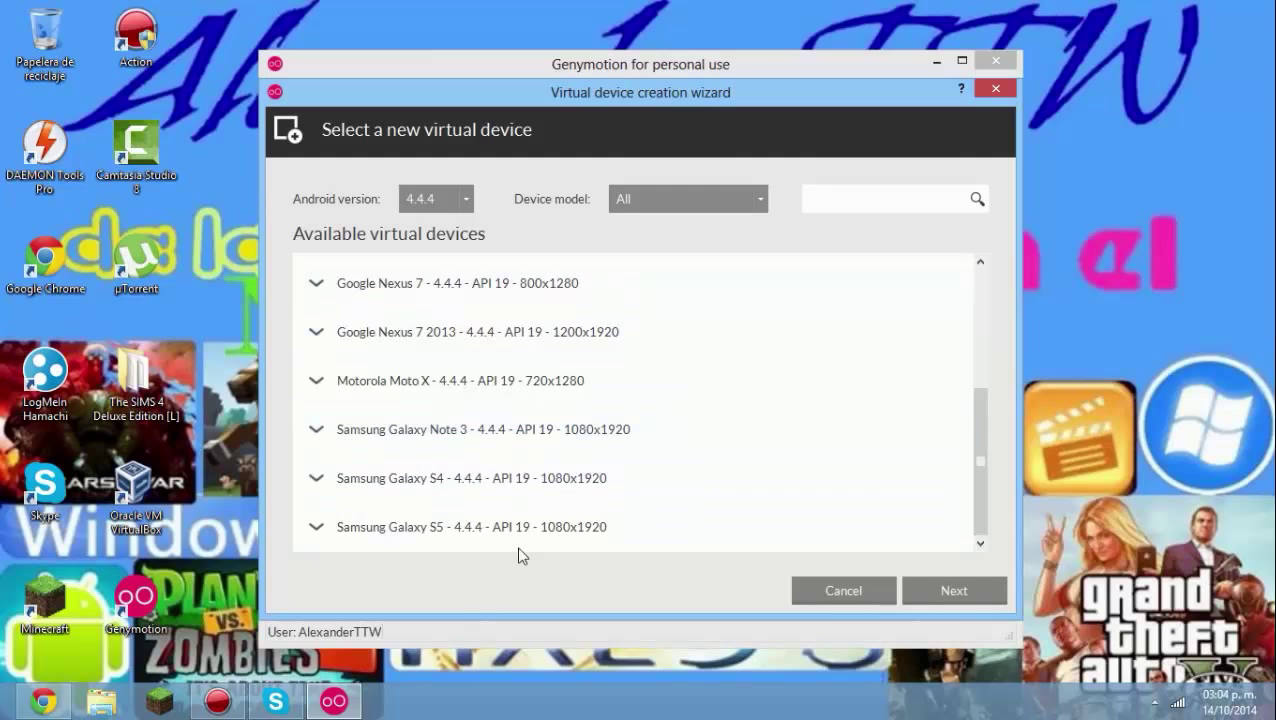
left_click(555, 528)
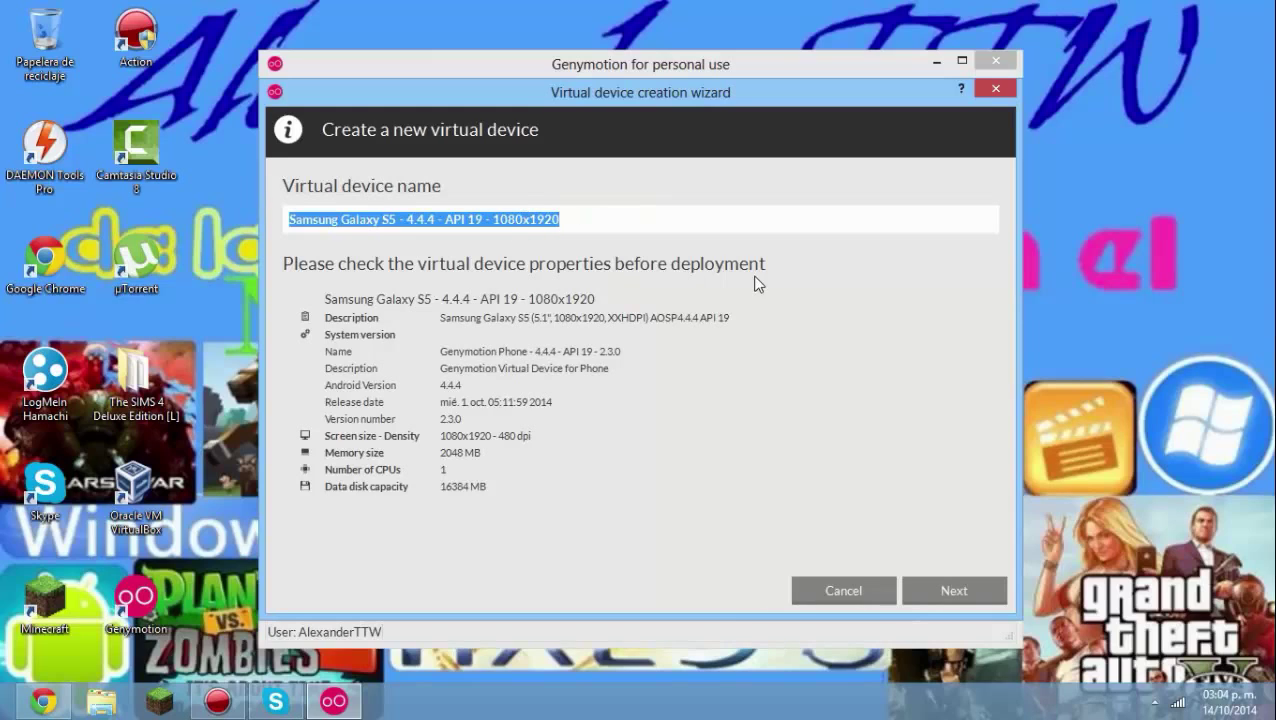
- Name the virtual device "Samsung Galaxy S5 Andriod -4.4.4" and start its download and deployment
left_click_drag(565, 218, 405, 218)
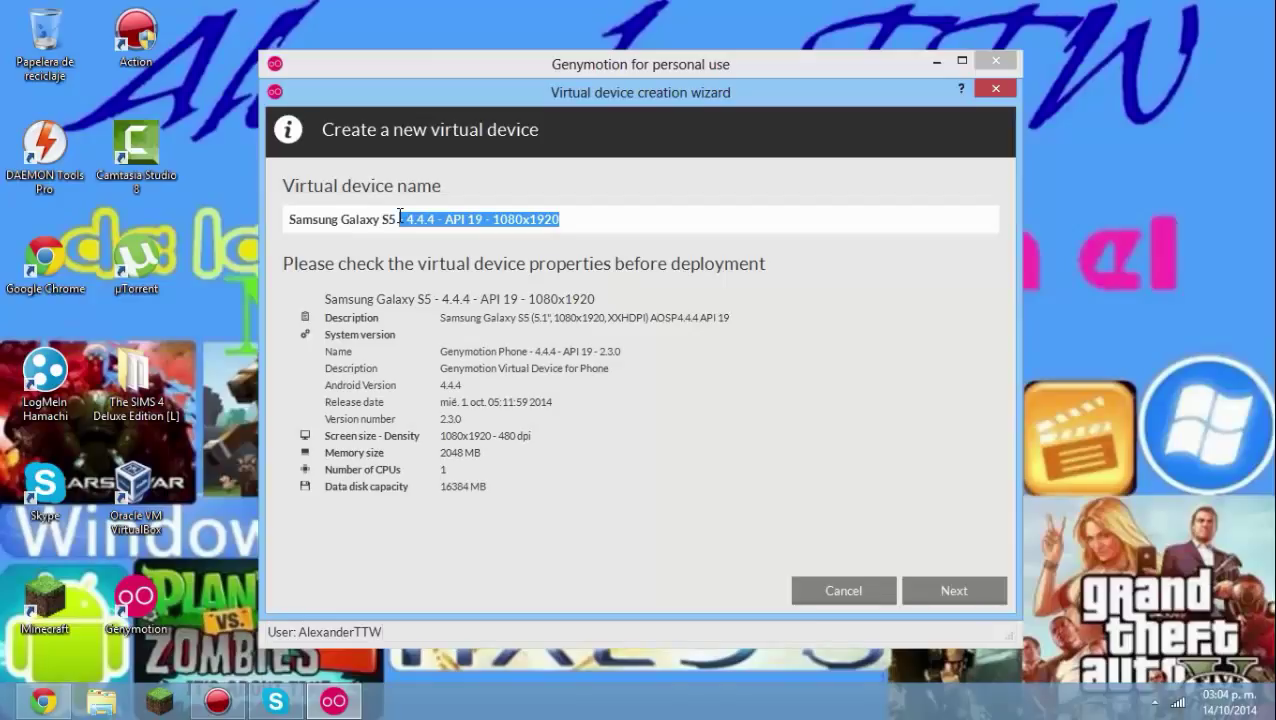
key("BackSpace")
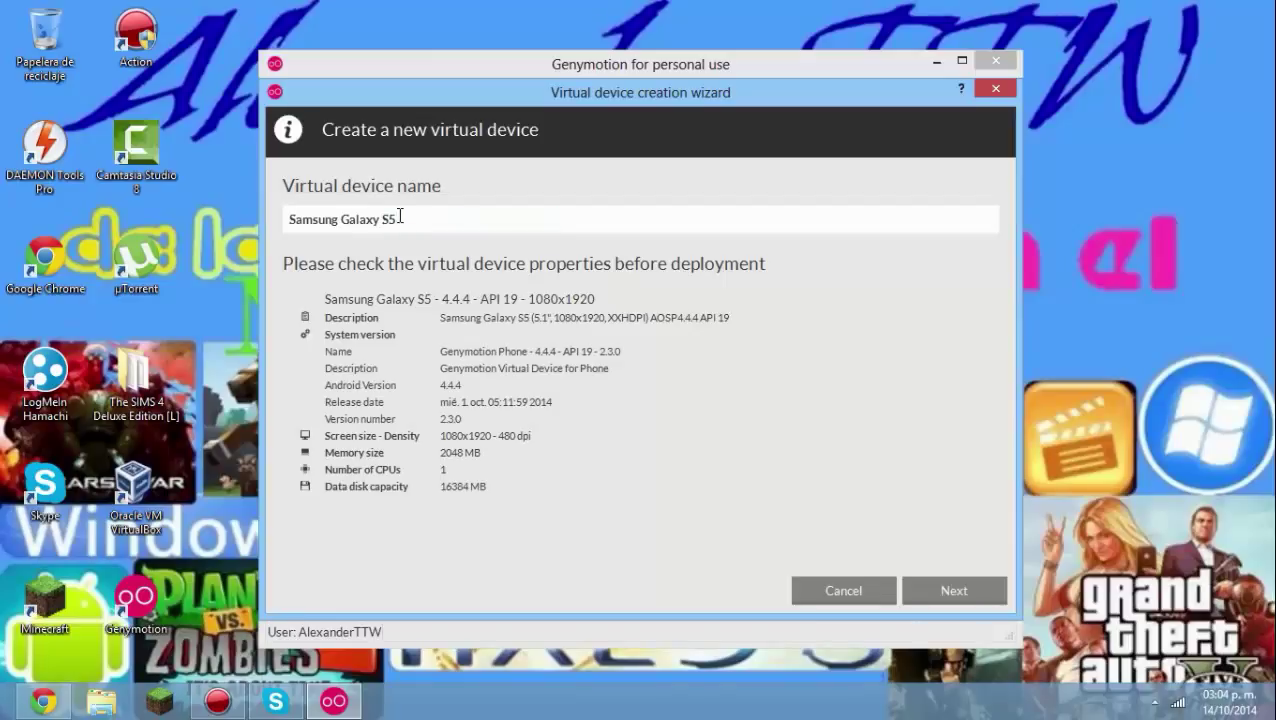
type("Andriod -4.4.4")
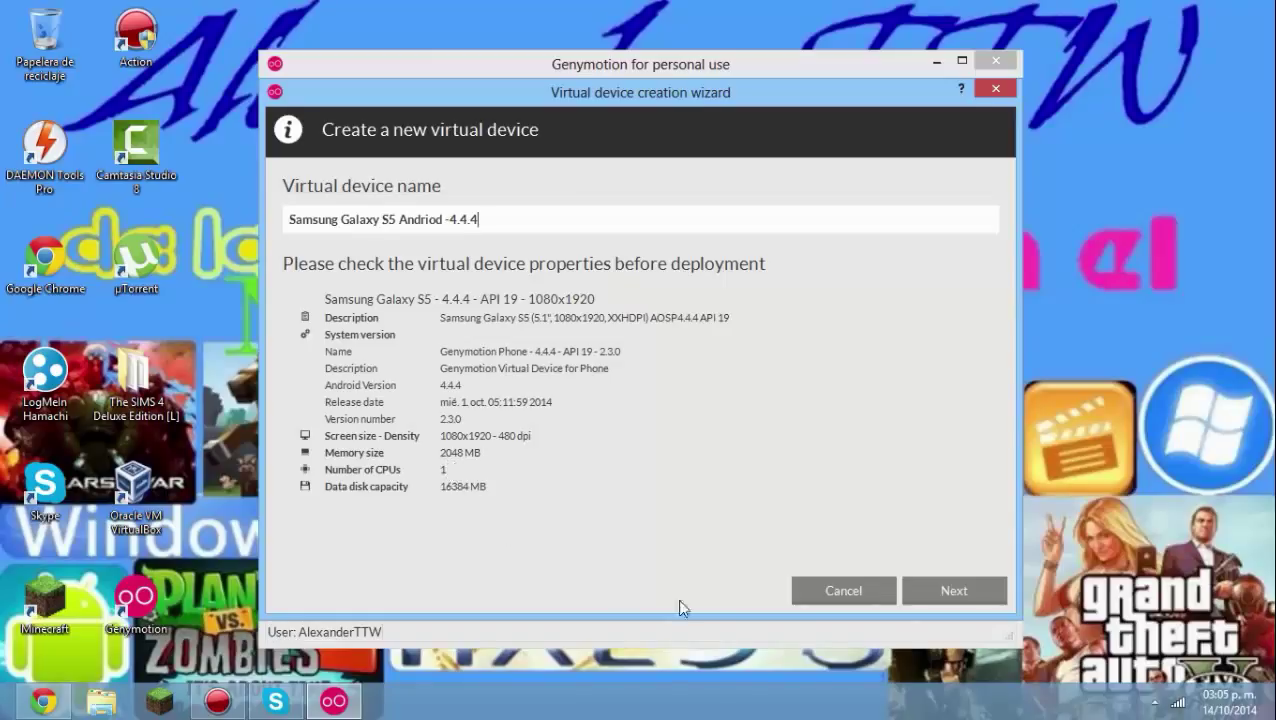
left_click(936, 598)
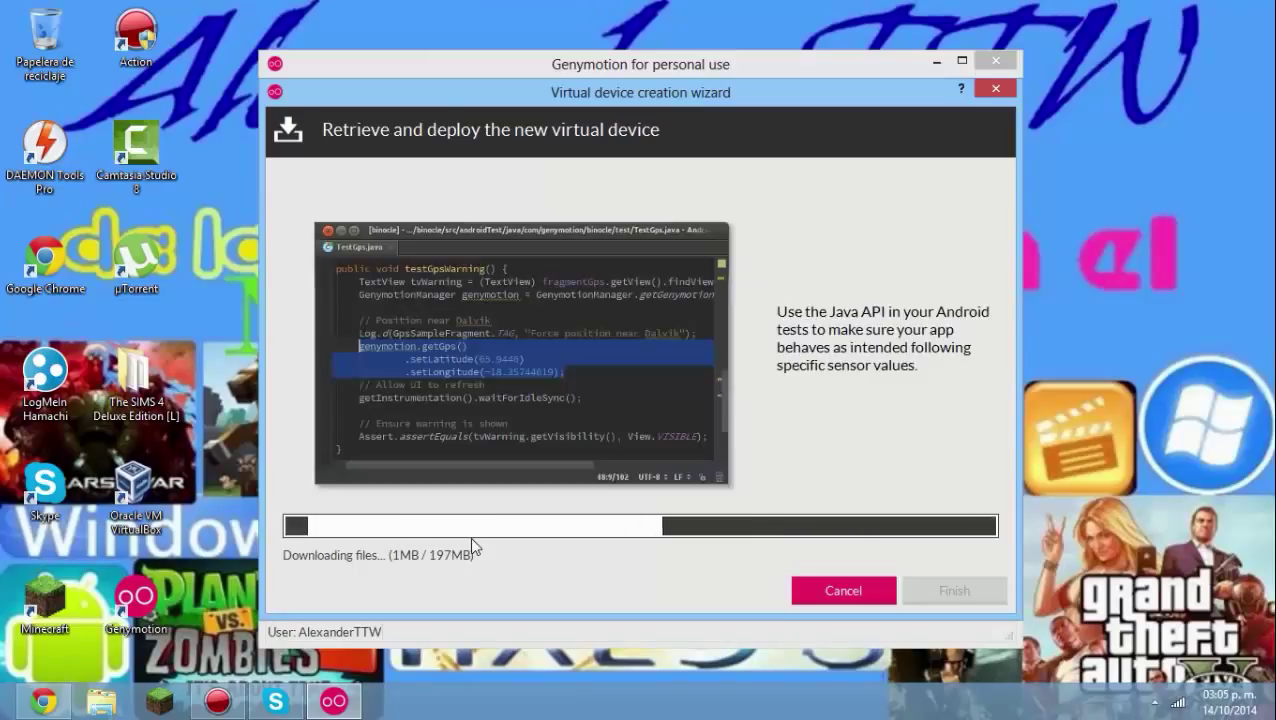
- Finish the creation wizard and start the new Samsung Galaxy S5 virtual device
mouse_move(709, 288)
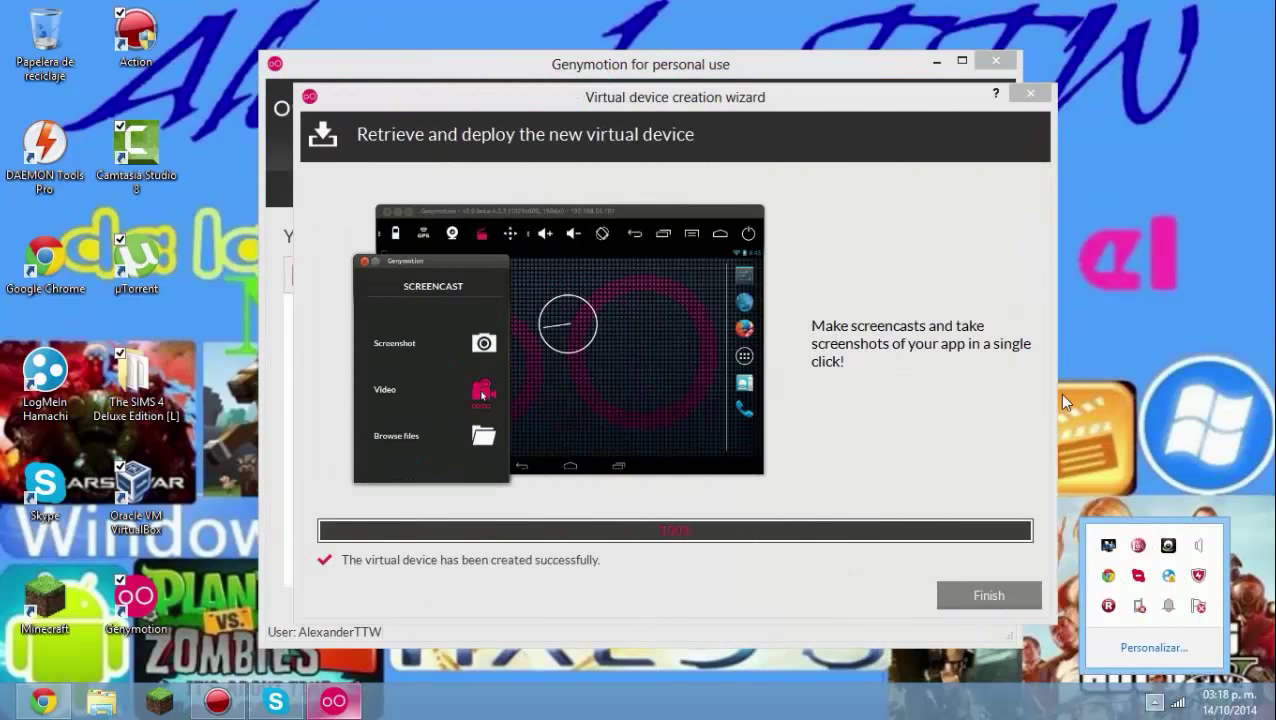
left_click(1145, 337)
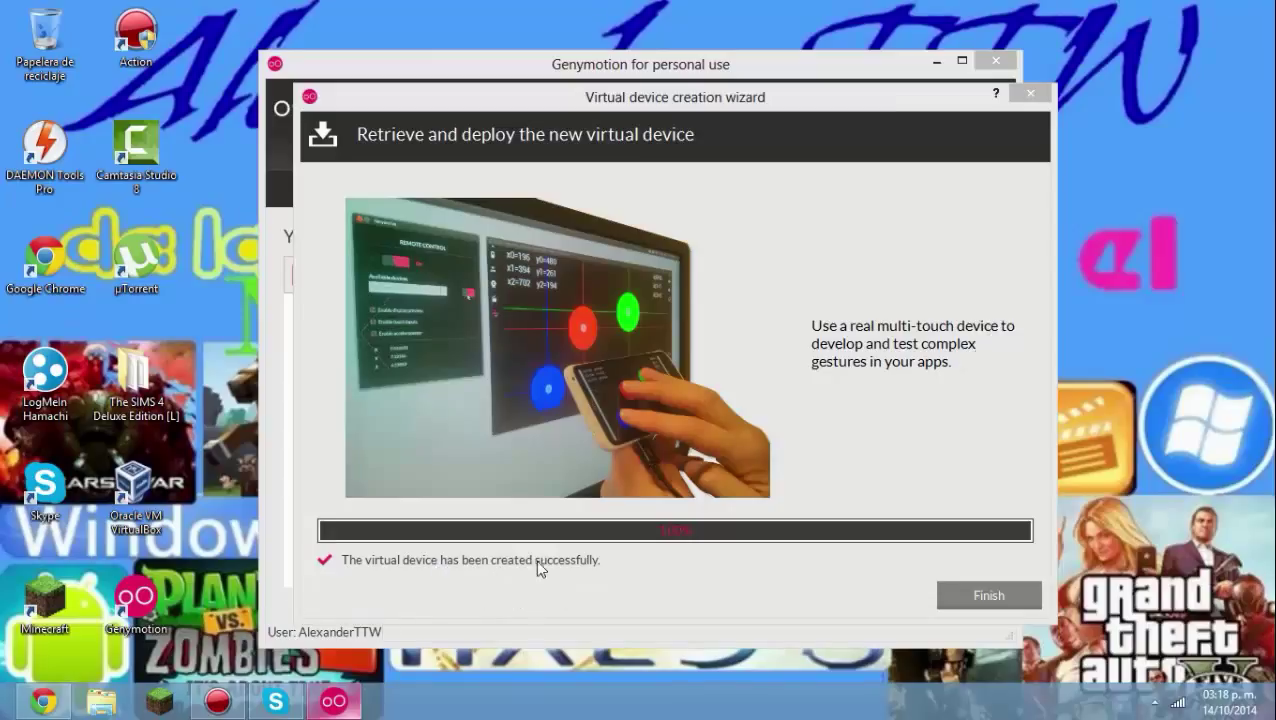
left_click(930, 600)
left_click(538, 276)
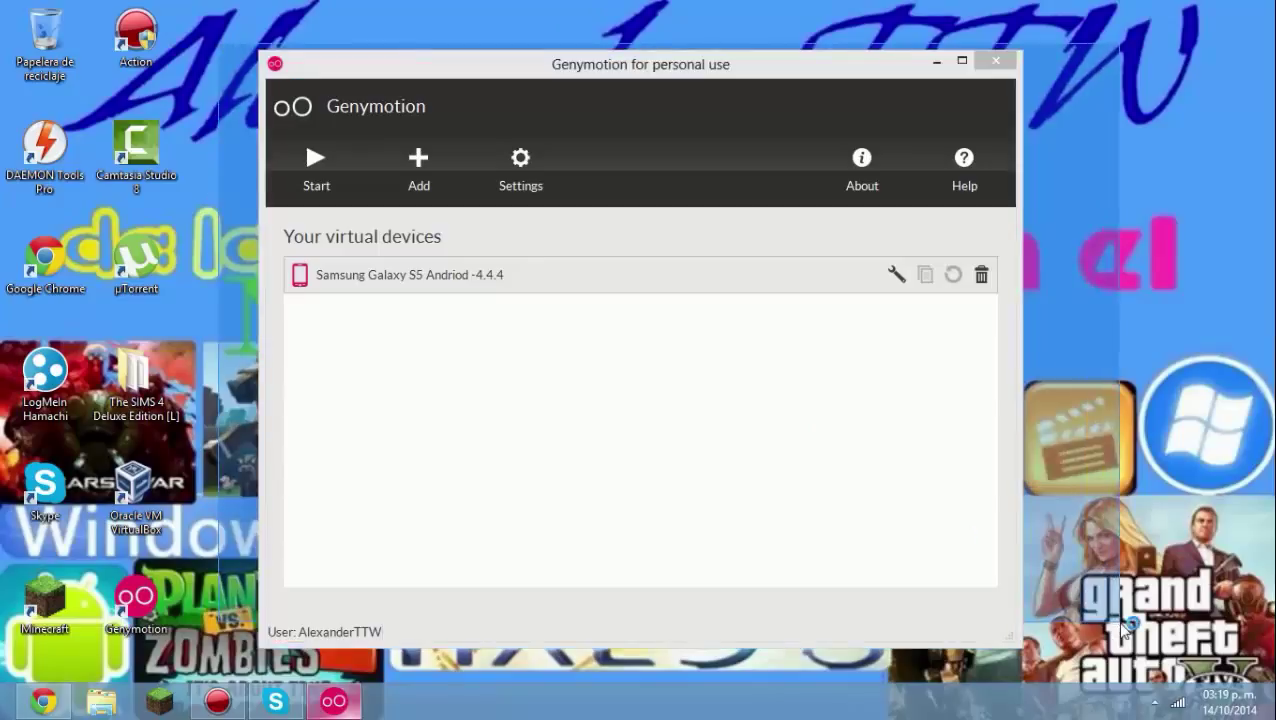
double_click(418, 284)
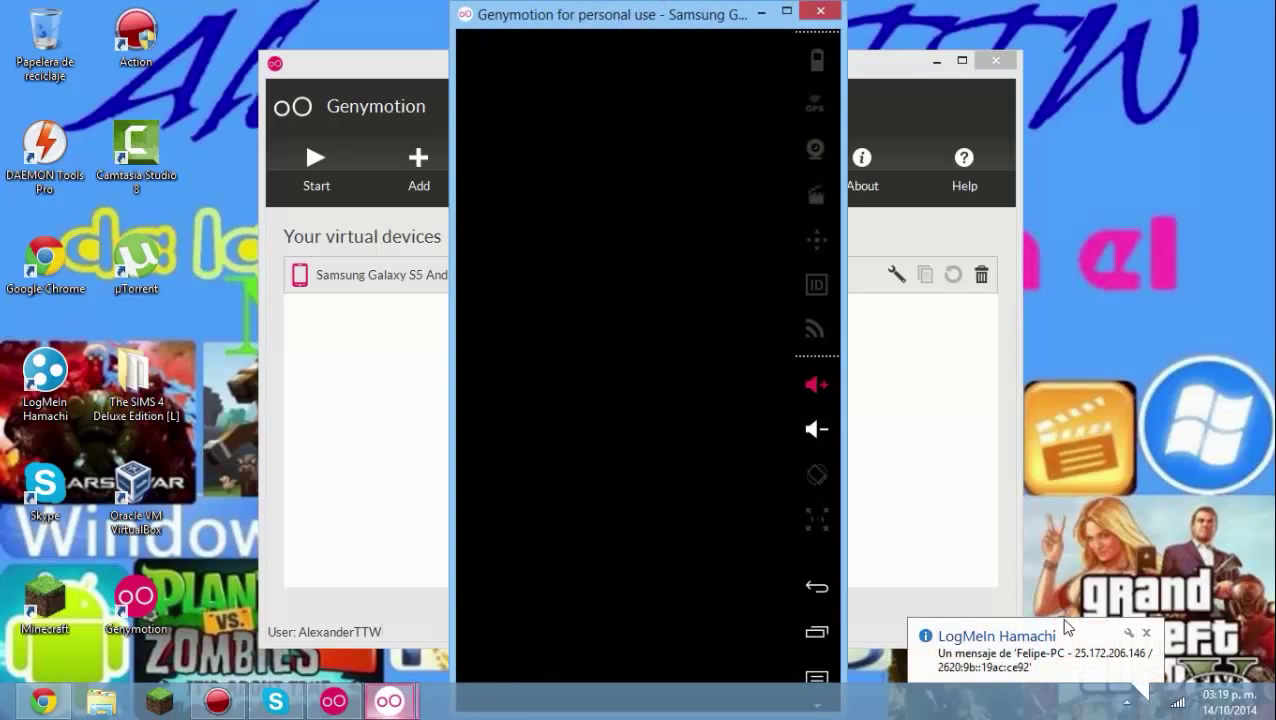
- Open the incoming LogMeIn Hamachi chat message and reply to the contact with "Hola"
left_click(960, 652)
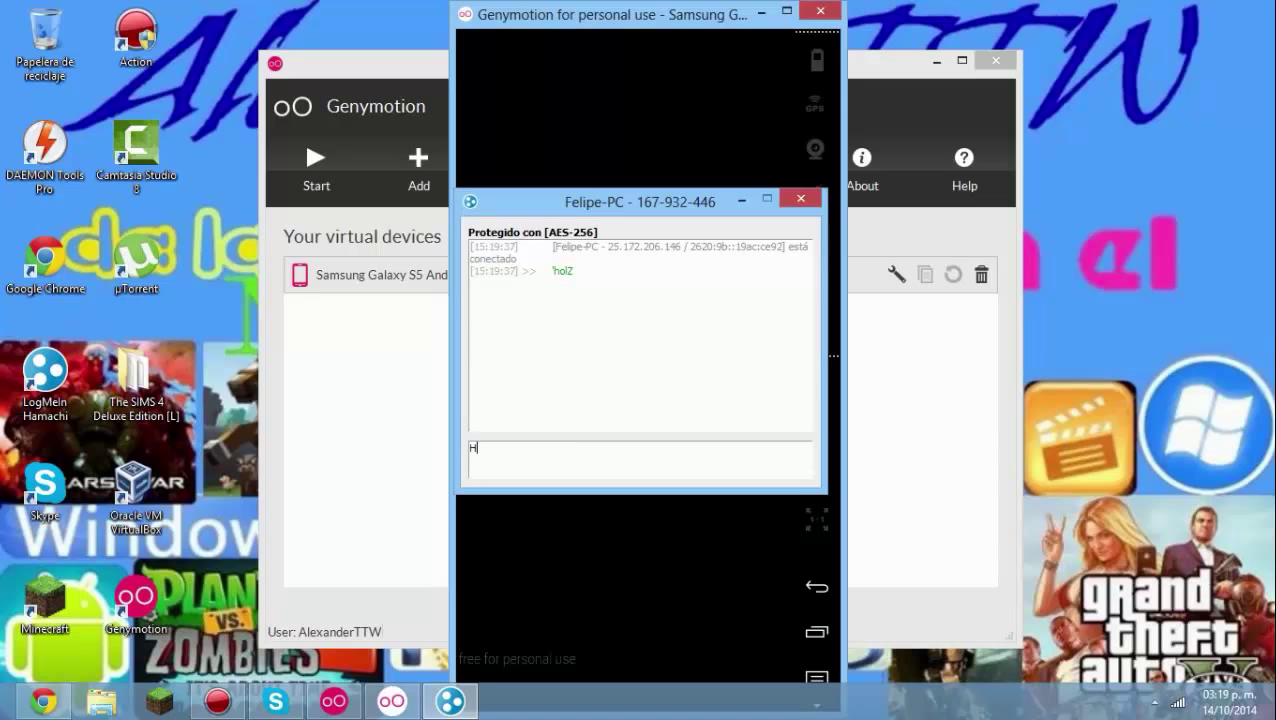
type("Hola")
key("Return")
- Send the chat message "No puedo abrir abrir el server ya que estoy grabando"
type("B")
type("No pue")
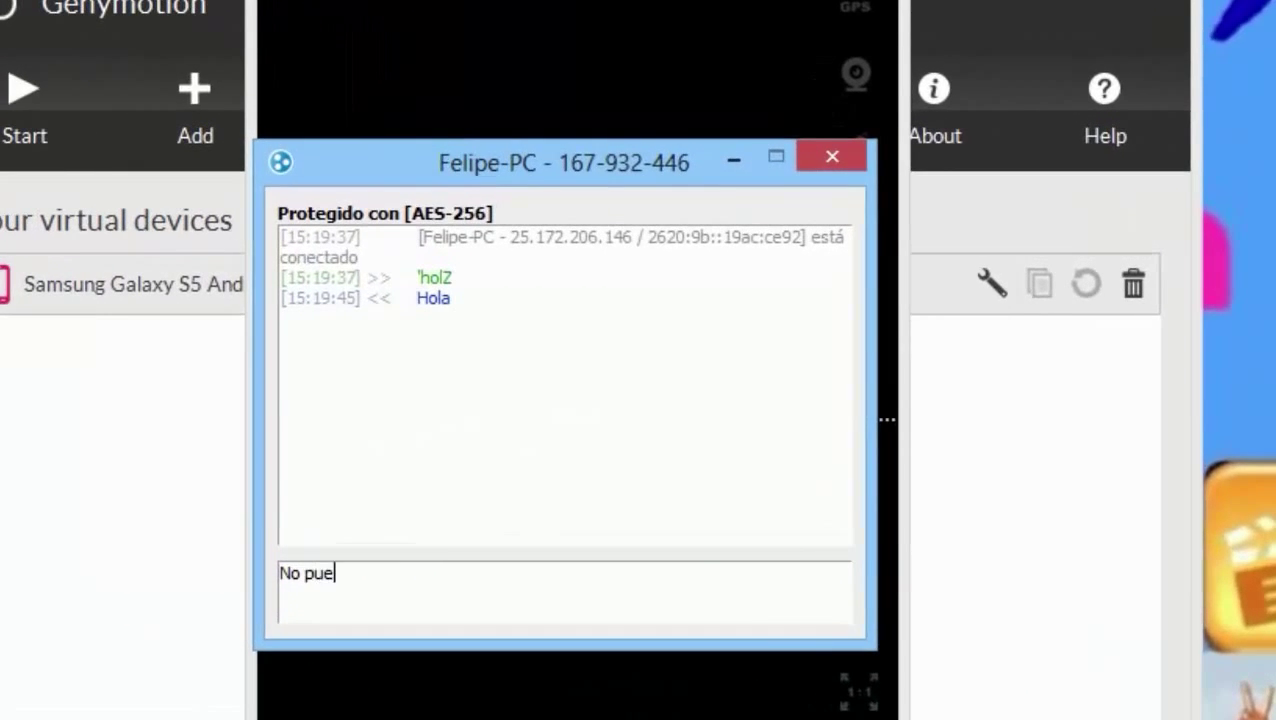
type("do abr")
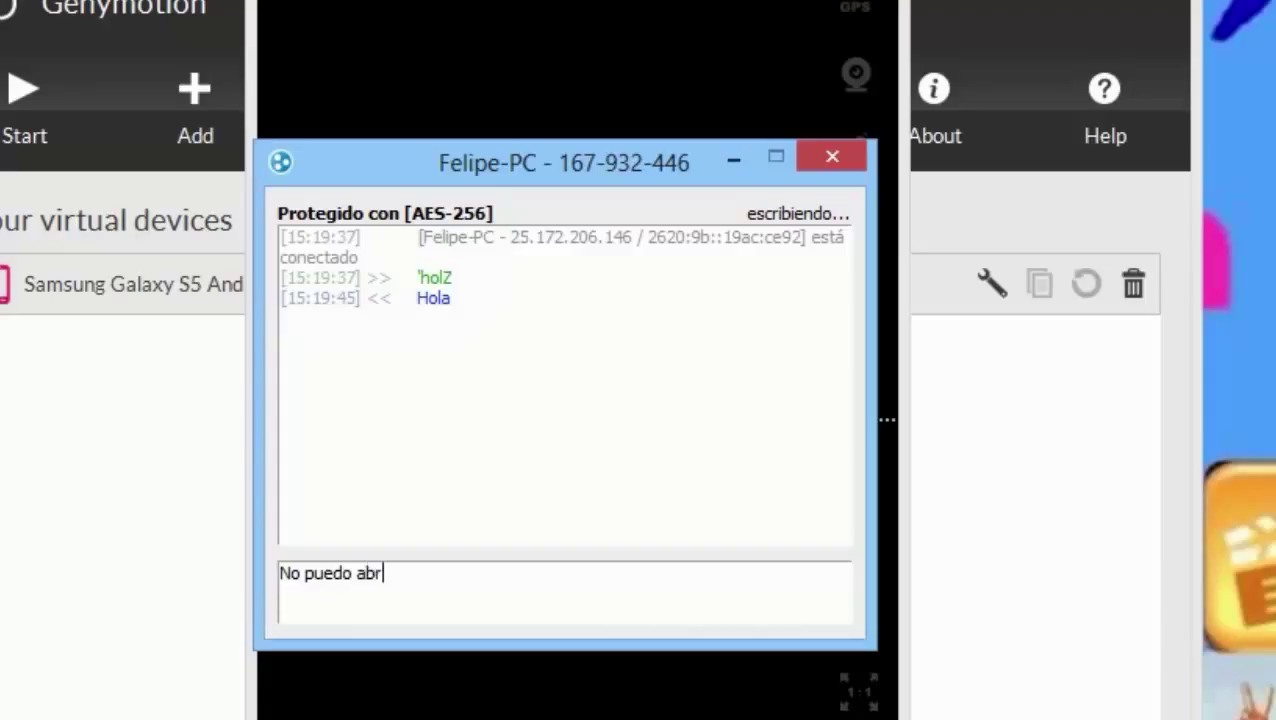
type("ir abr")
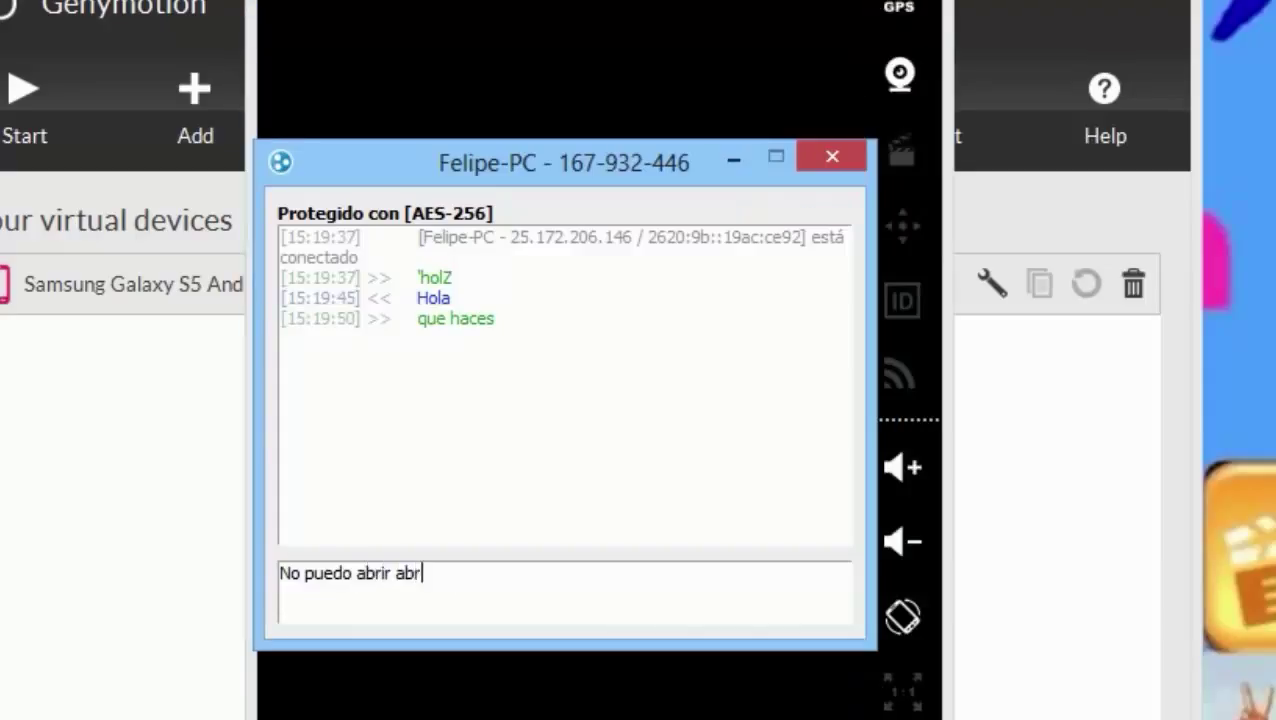
type("ir el ")
type("c")
key("BackSpace")
type("sser")
key("BackSpace")
key("BackSpace")
type("erver ya que estop")
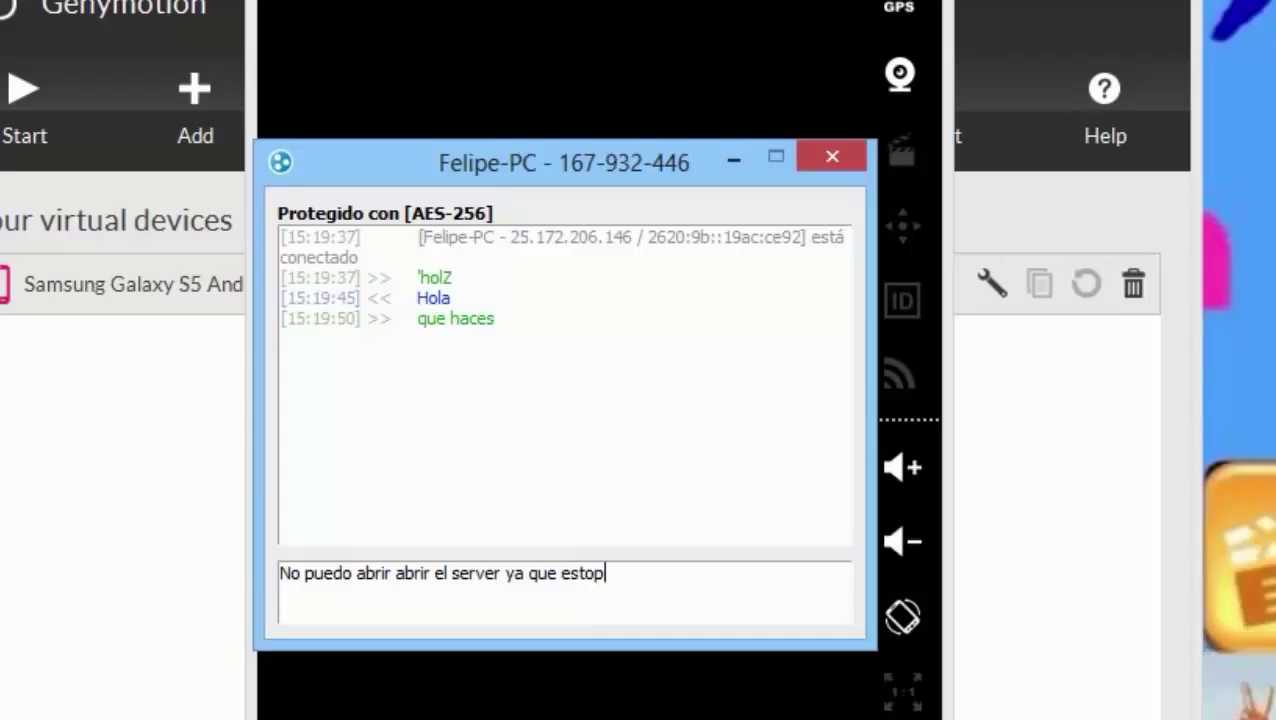
type("y grabando")
key("Return")
- Send the emoticons ".D", ":D" and ":-)" as separate chat messages
type(".D")
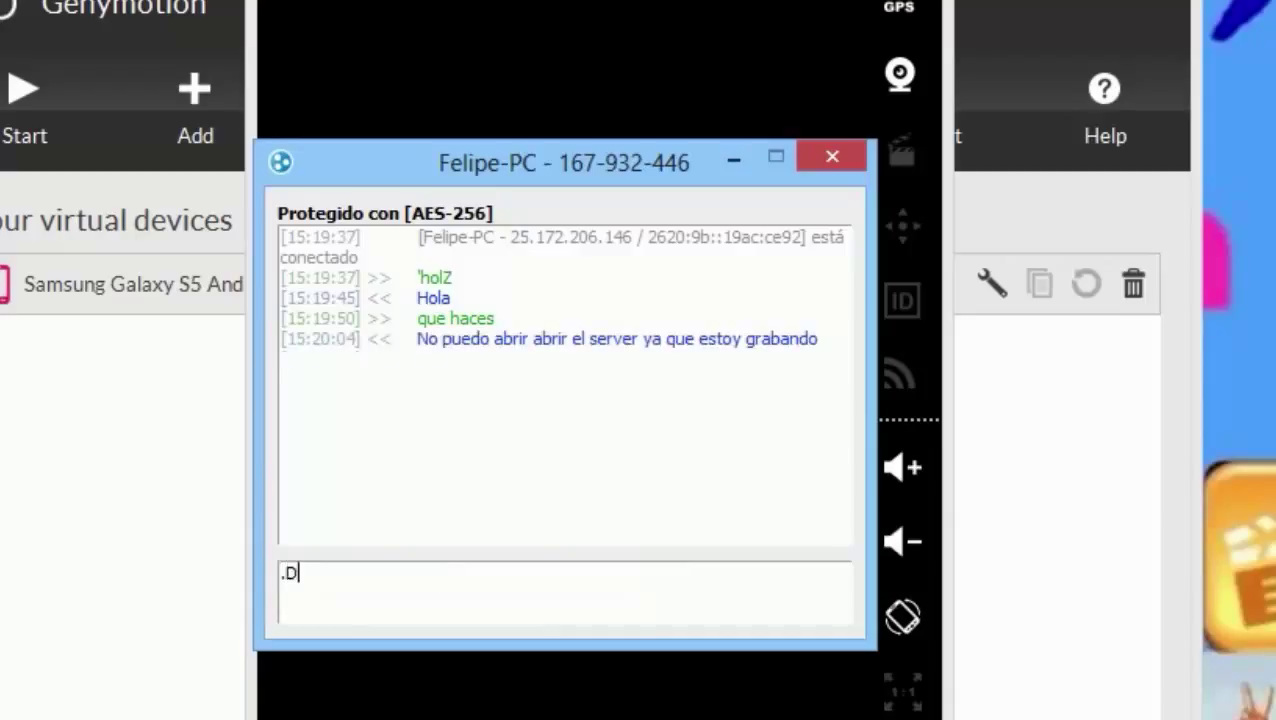
key("Return")
type(":d")
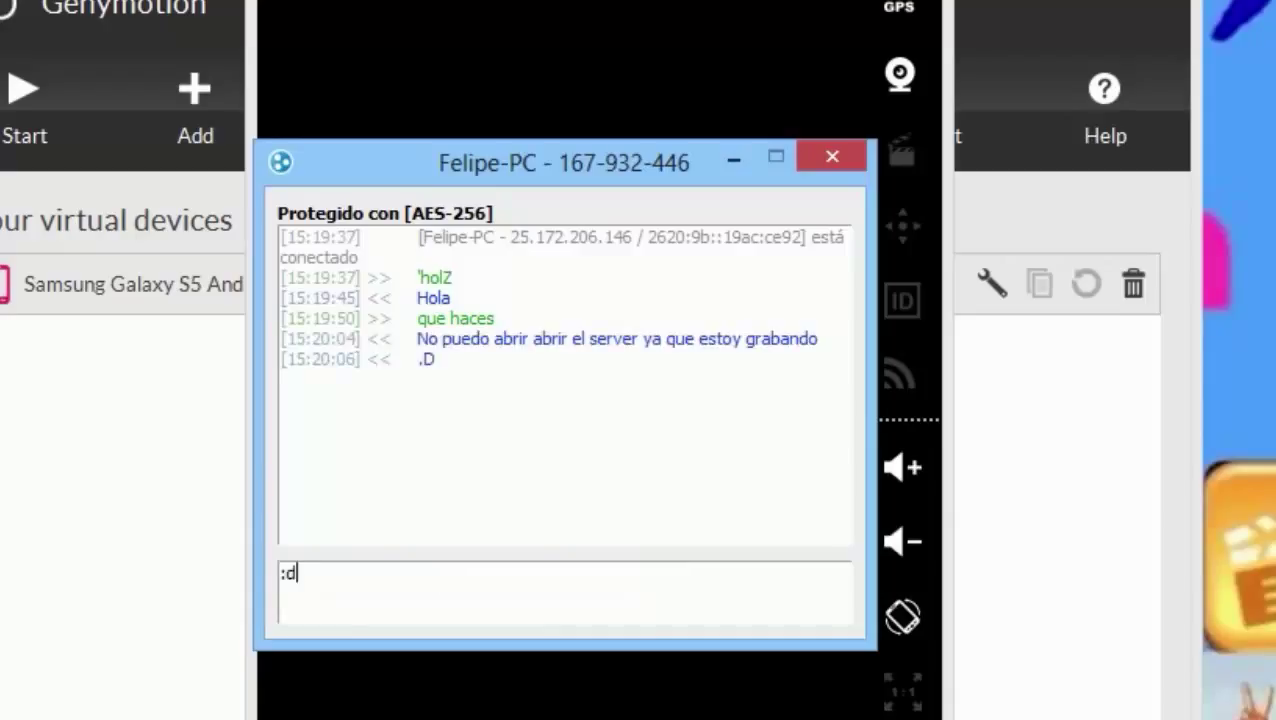
key("BackSpace")
type("D")
key("Return")
type(":")
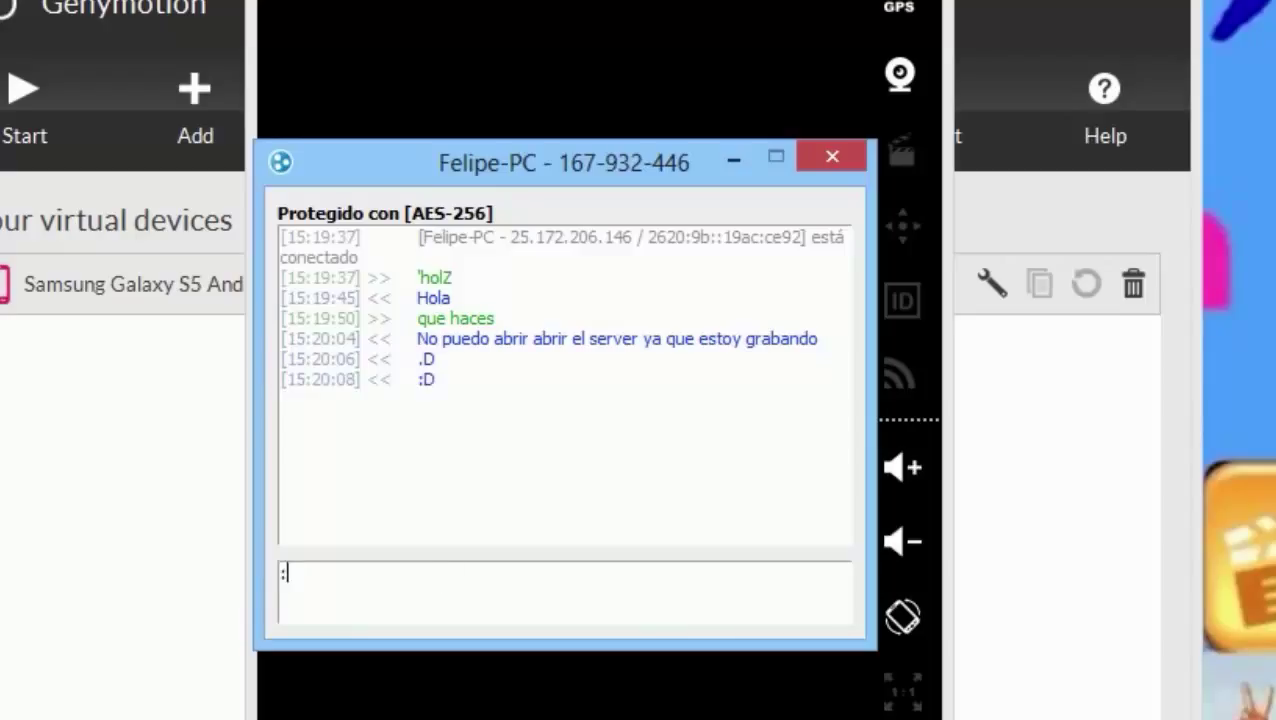
type("-)")
key("Return")
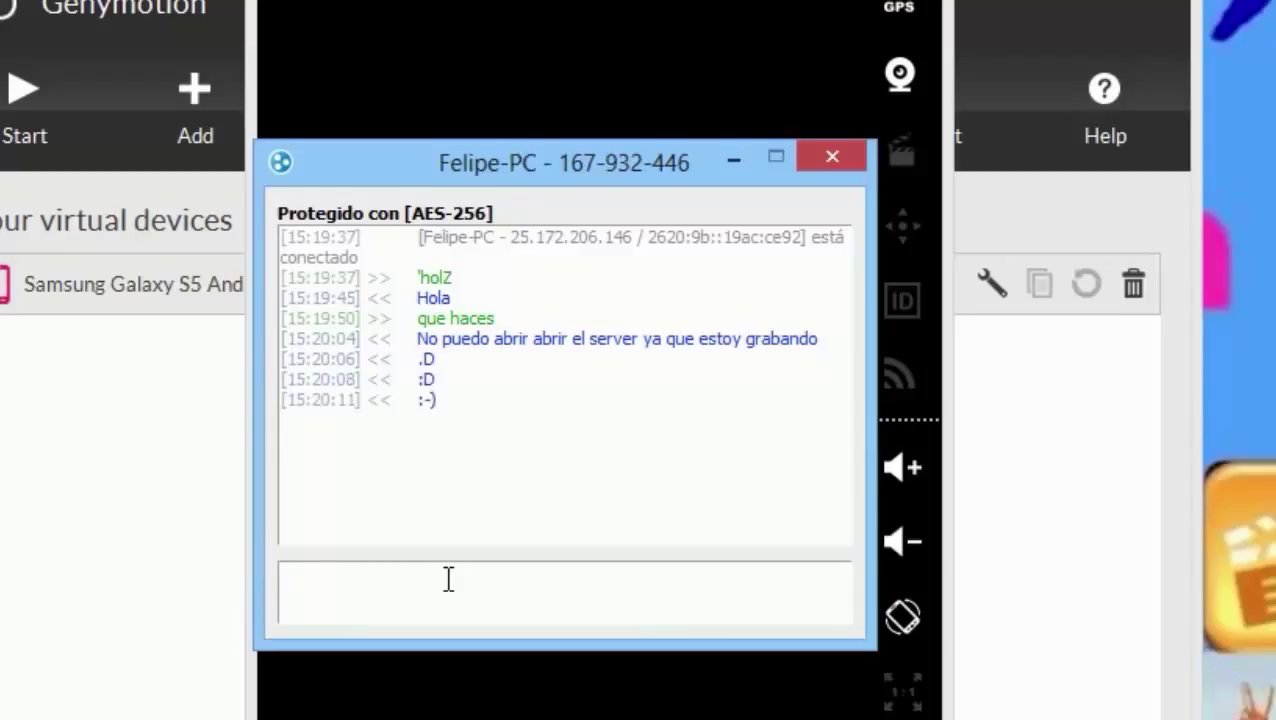
- Send "XD" and "LOL" as separate chat messages
type("XD")
key("Return")
type("LOL")
key("Return")
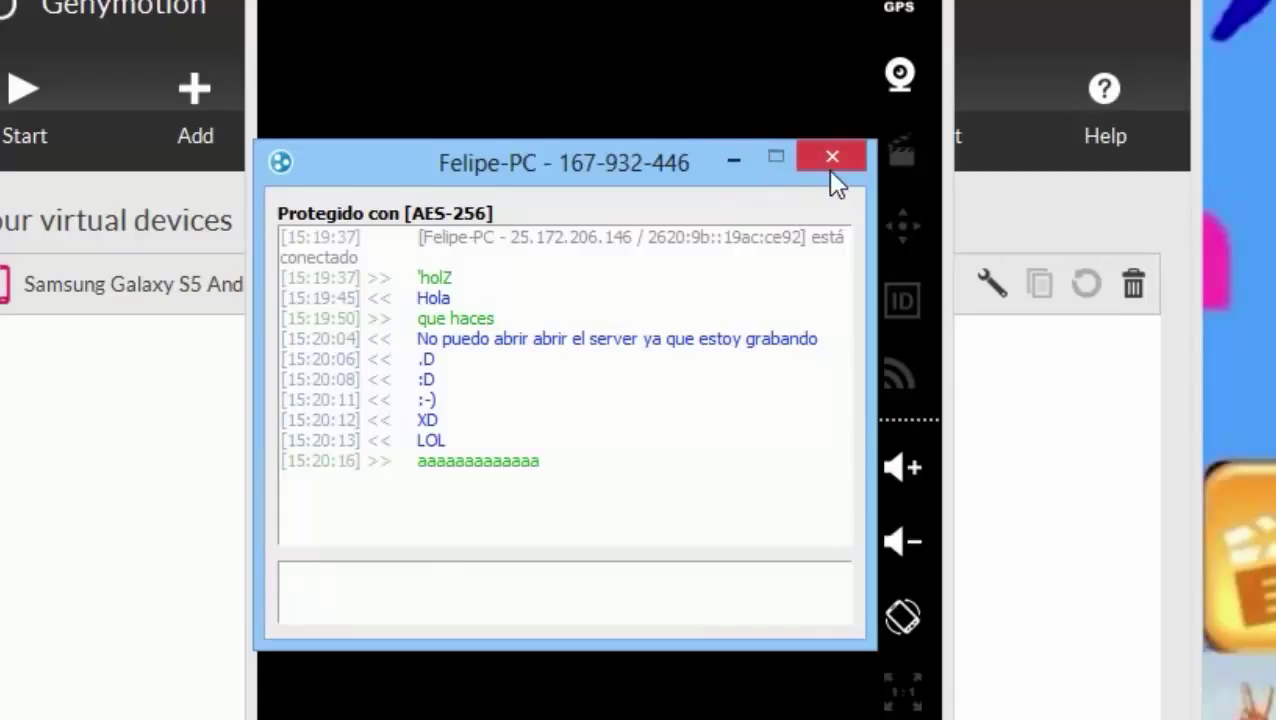
- Send the chat messages "sALUDA" and "ESTAS EN YOUTUBE?" to the contact
type("a")
key("BackSpace")
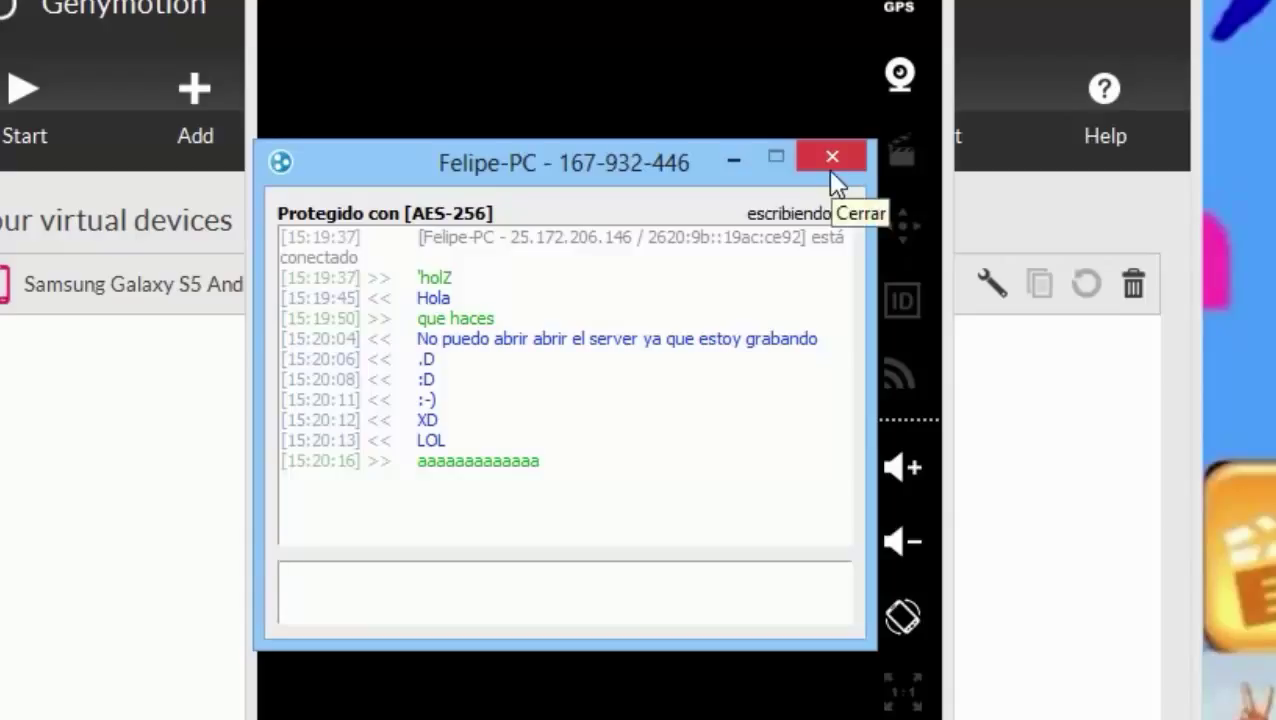
type("sALUDA")
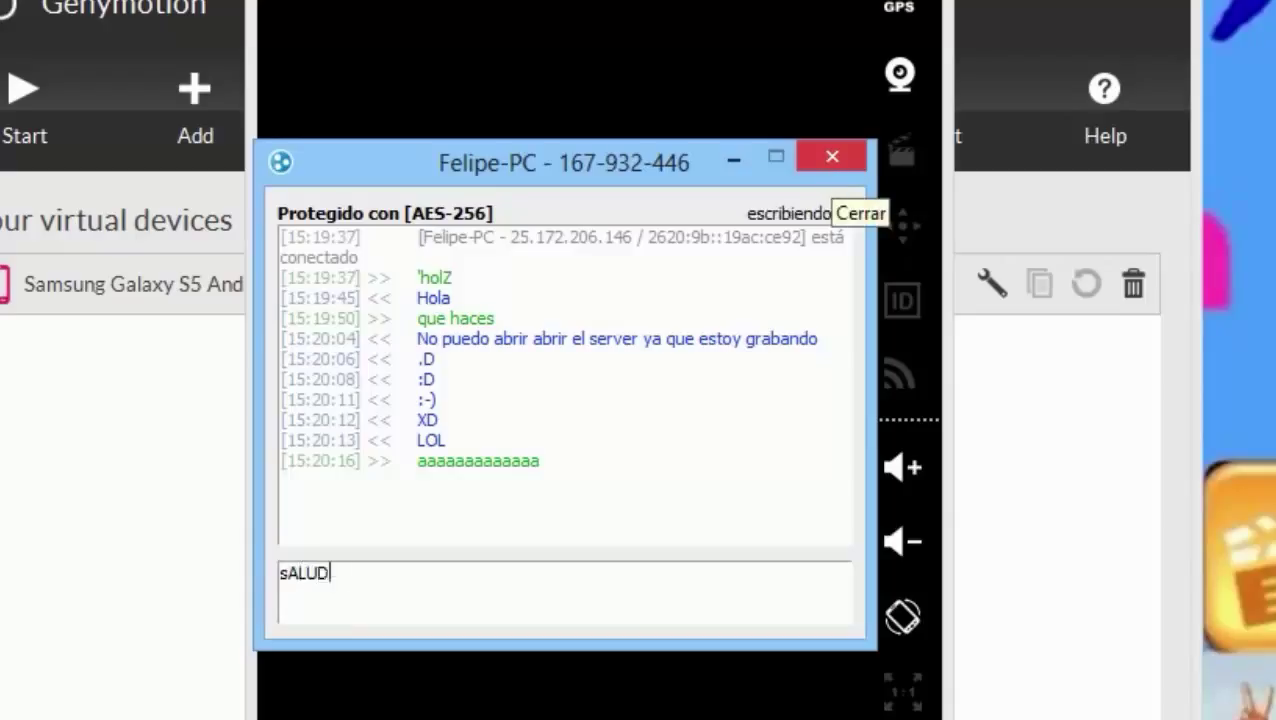
key("Return")
type("ESTA")
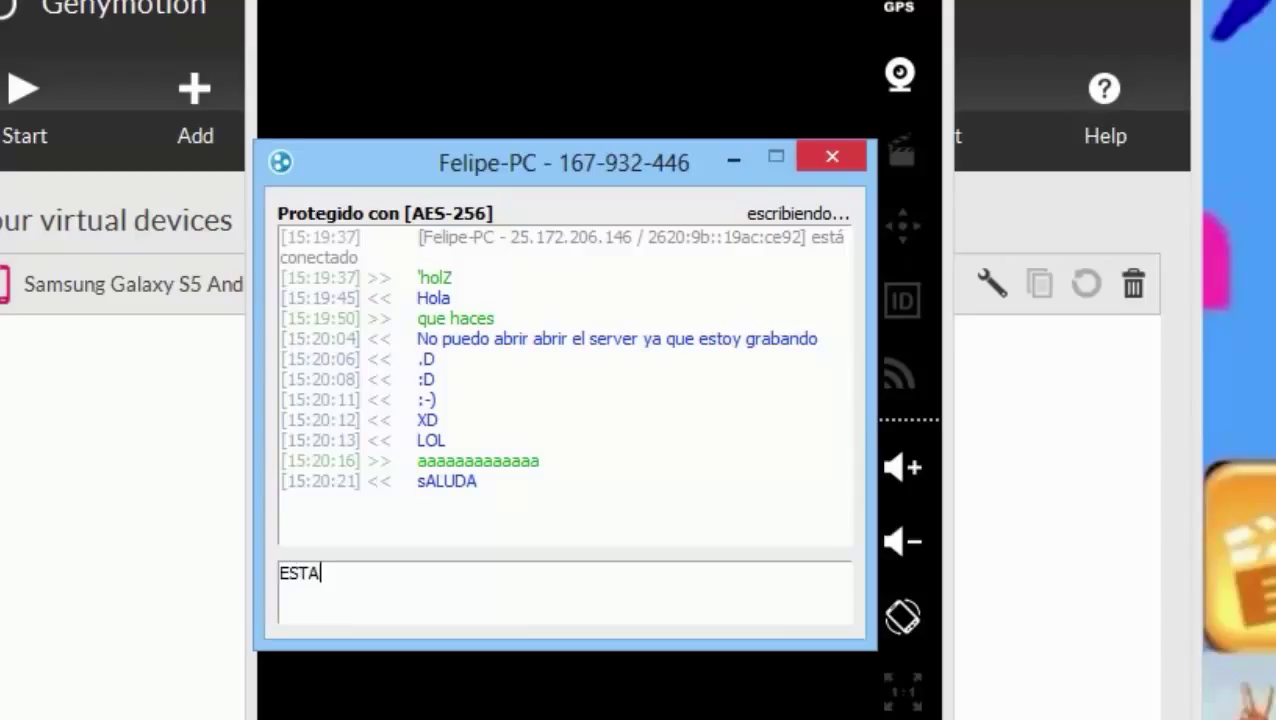
type("S EN YOUTUBE?")
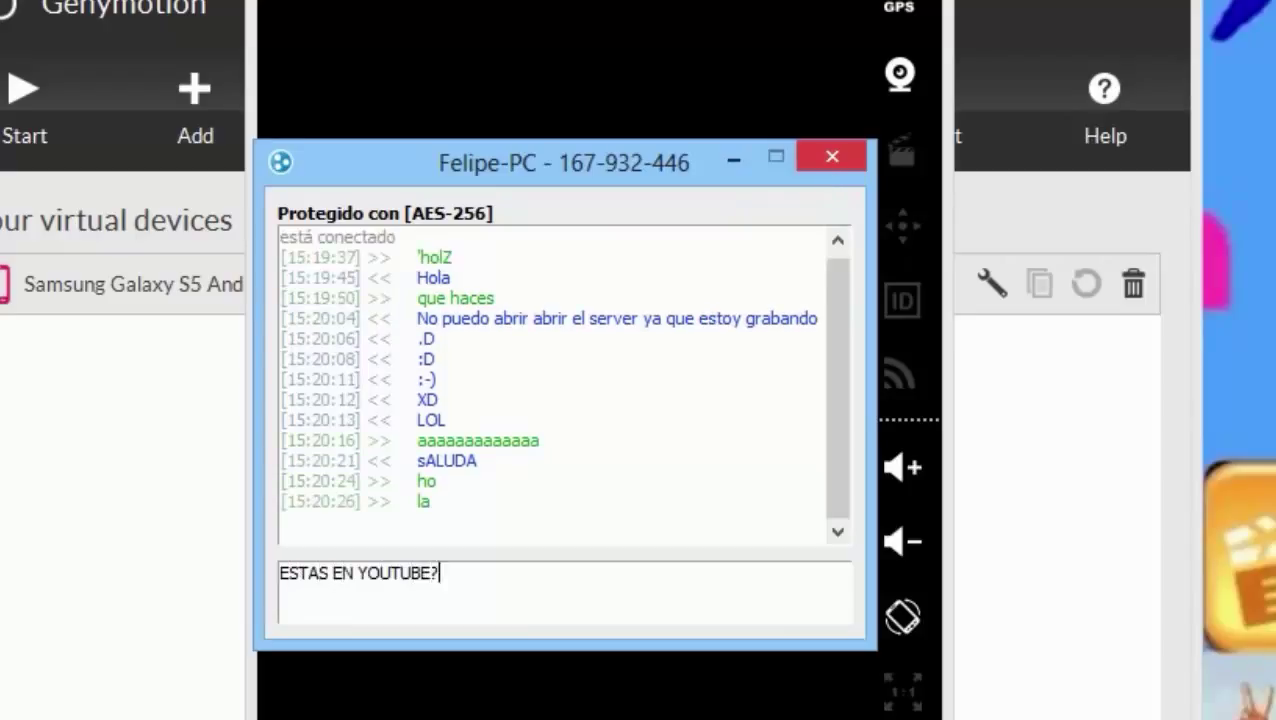
key("Return")
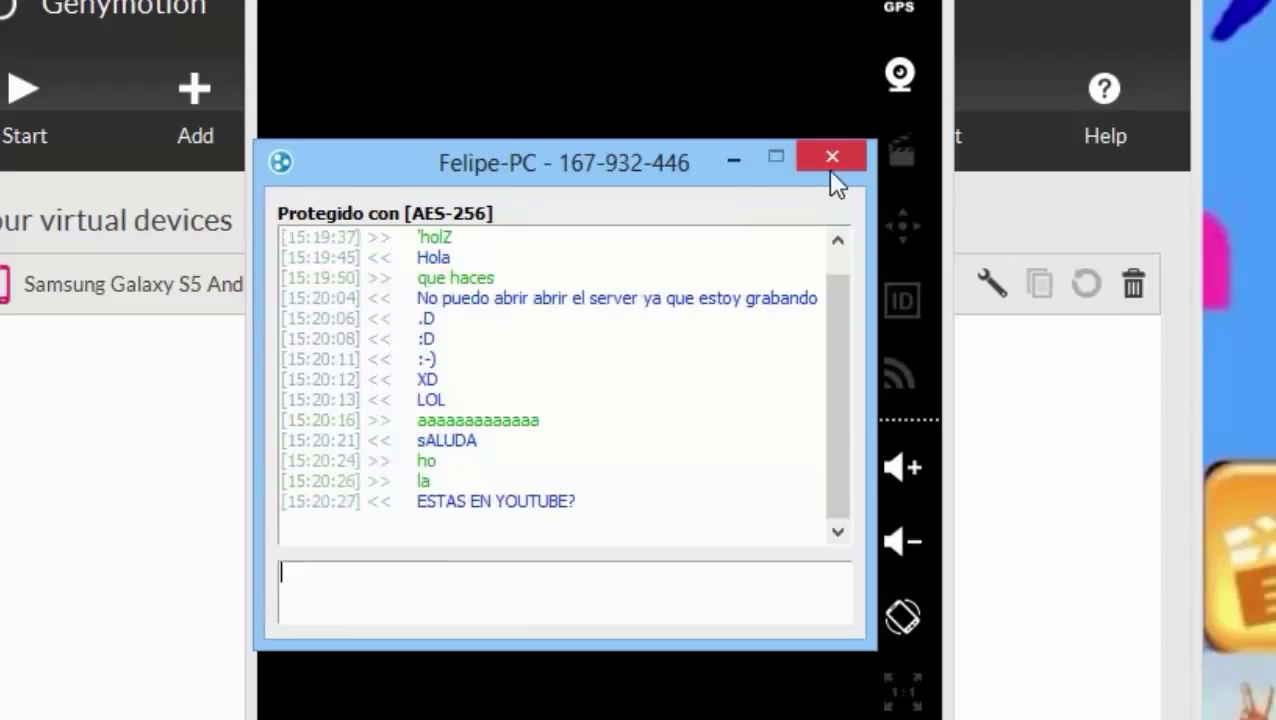
- Send the chat message "Puse la tilde por equivocaion" and close the chat window
type("Y")
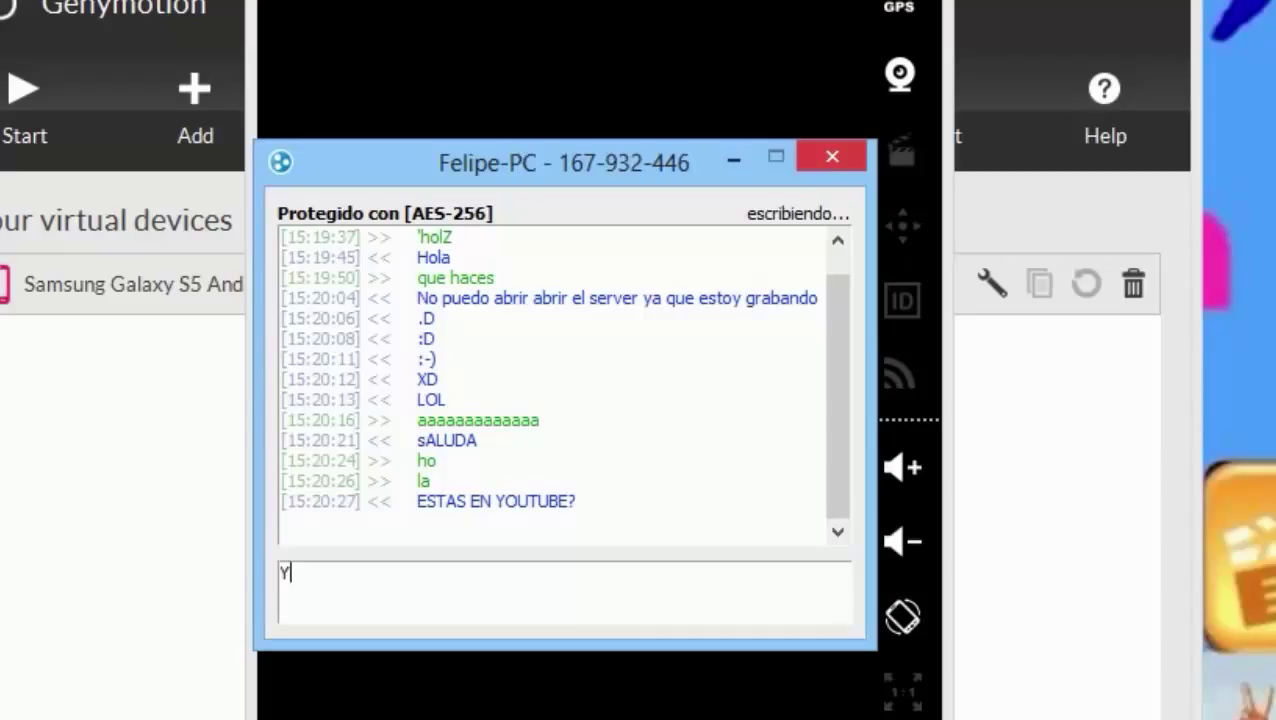
key("Return")
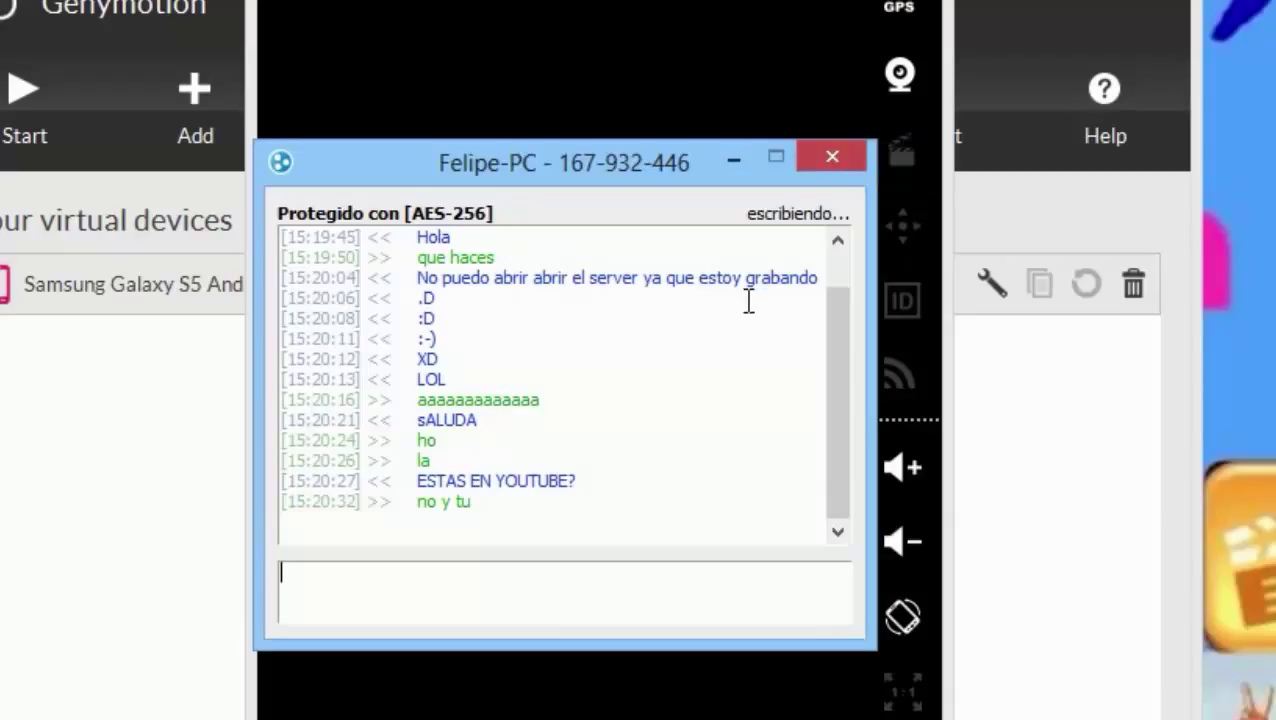
type("Puse el")
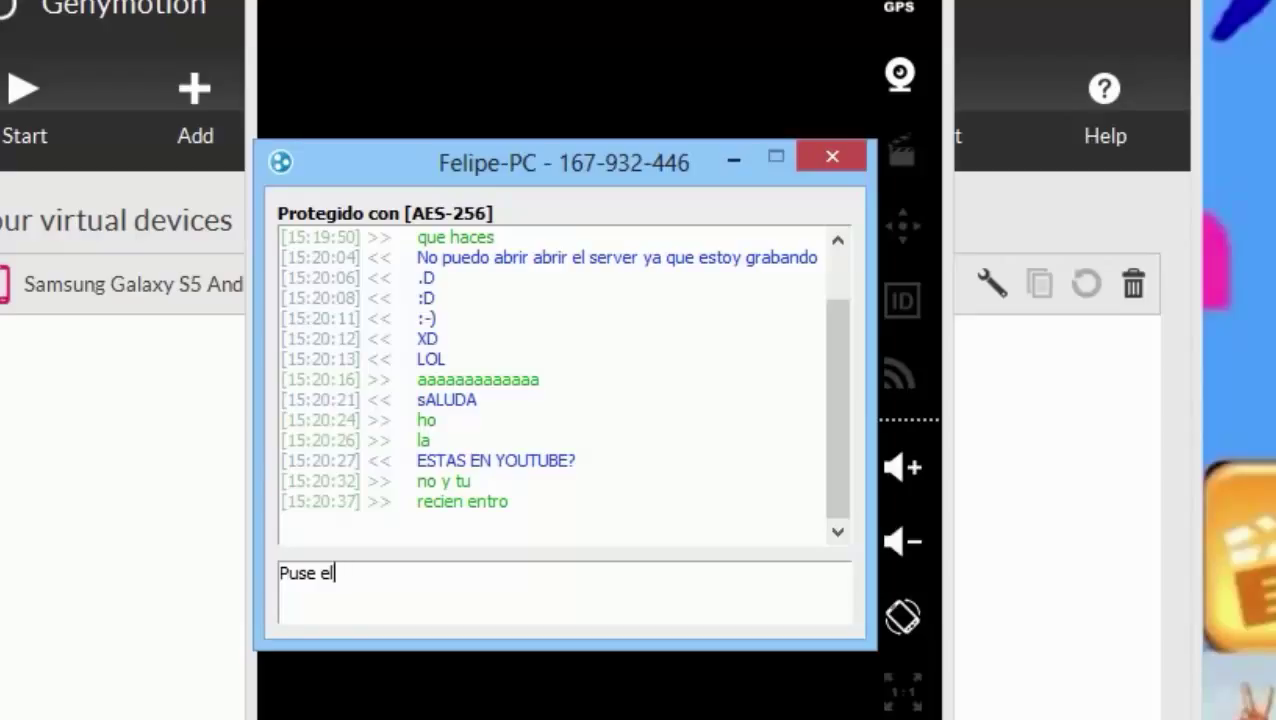
key("BackSpace")
key("BackSpace")
type("la tilde")
key("BackSpace")
key("BackSpace")
type("de po")
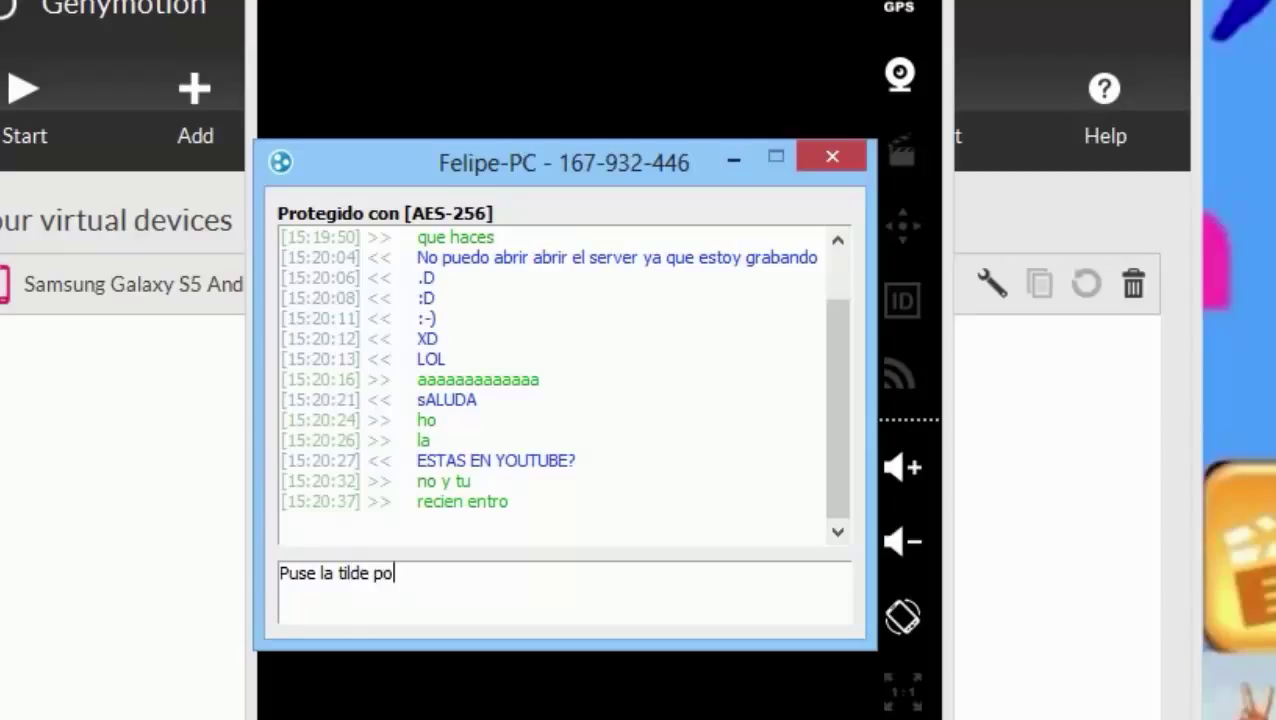
type("r qquivocaion")
key("Return")
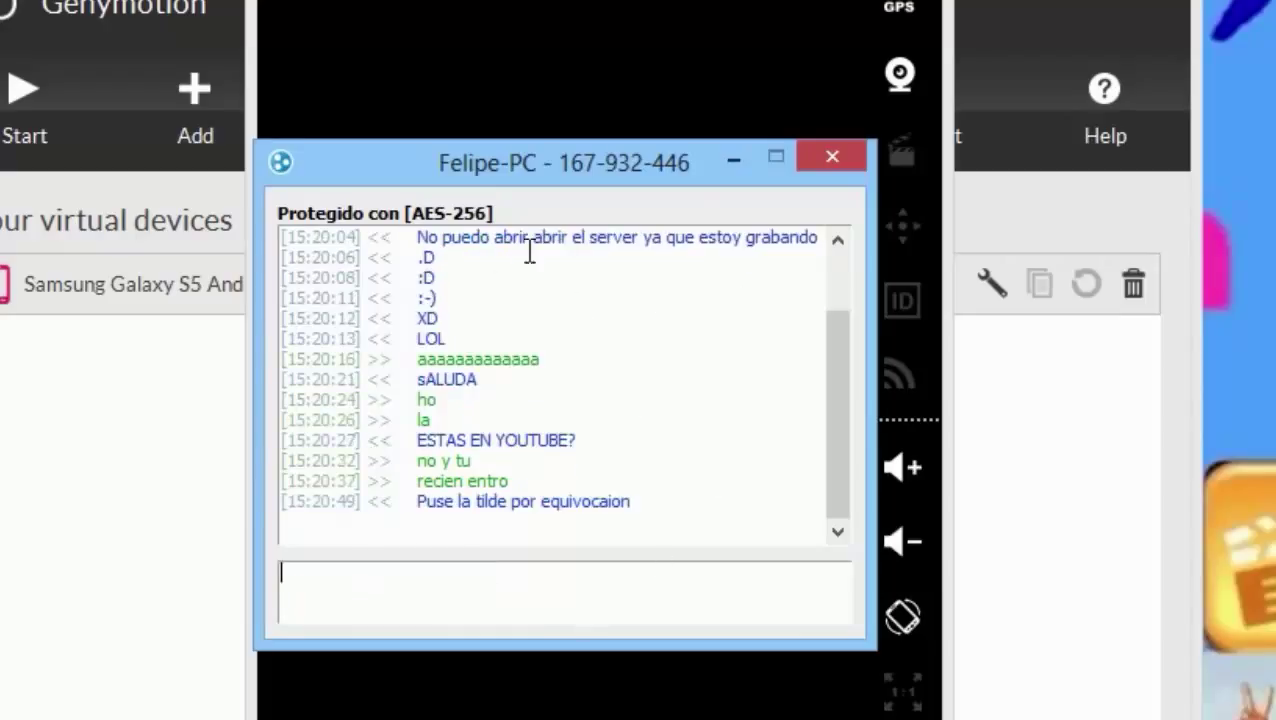
left_click(825, 157)
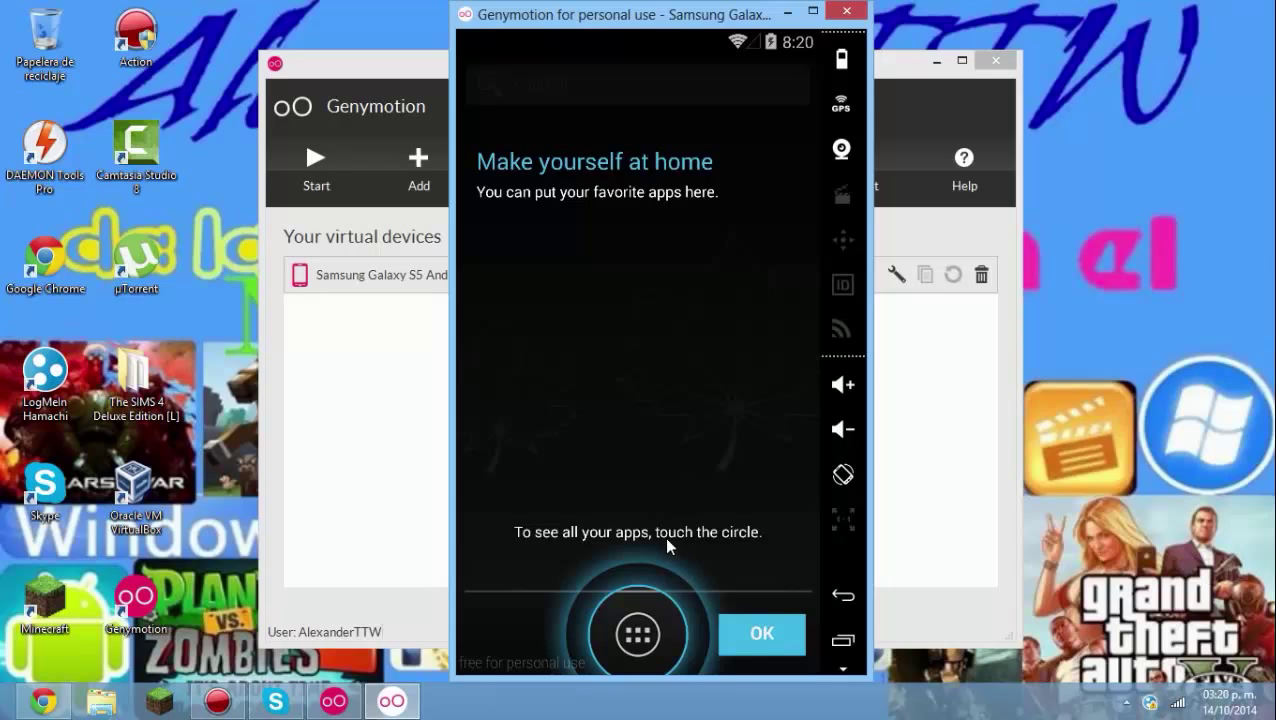
- Reopen the Hamachi chat, reply "Signo de interrogacion por esquivocacion" and close the chat window
left_click(1000, 655)
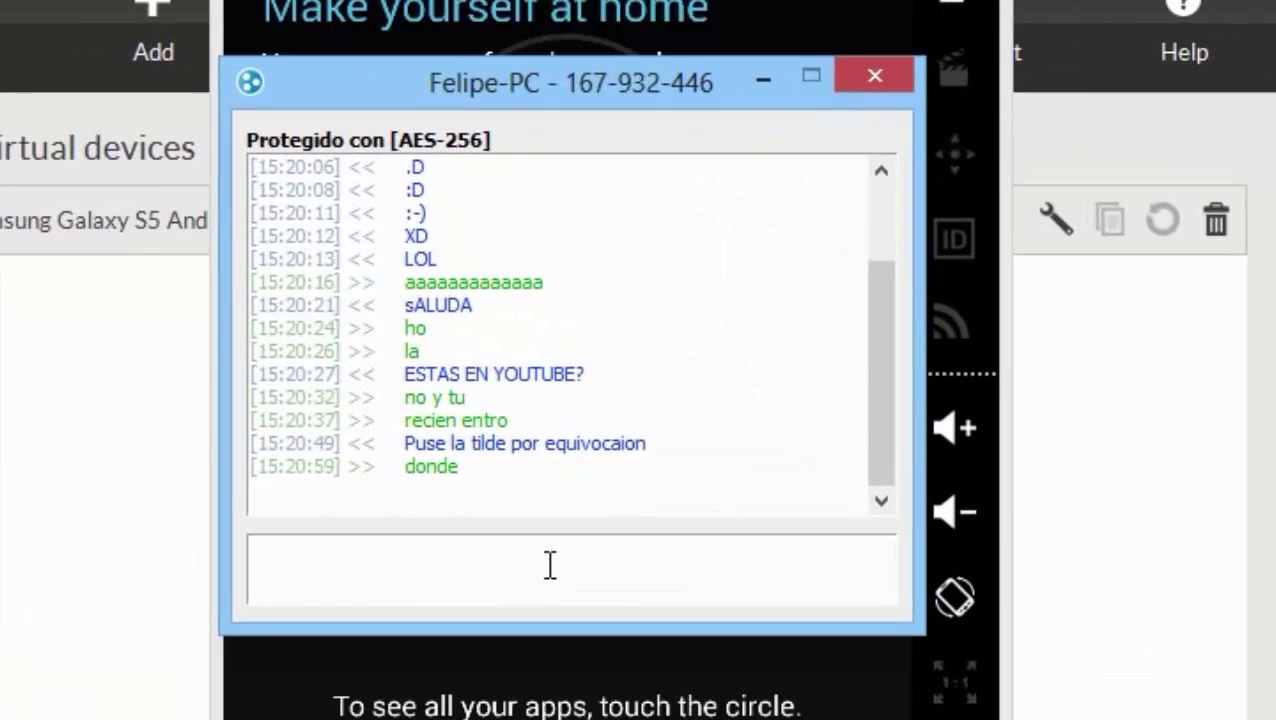
type("SI")
key("BackSpace")
type("i")
key("BackSpace")
type("igno de ")
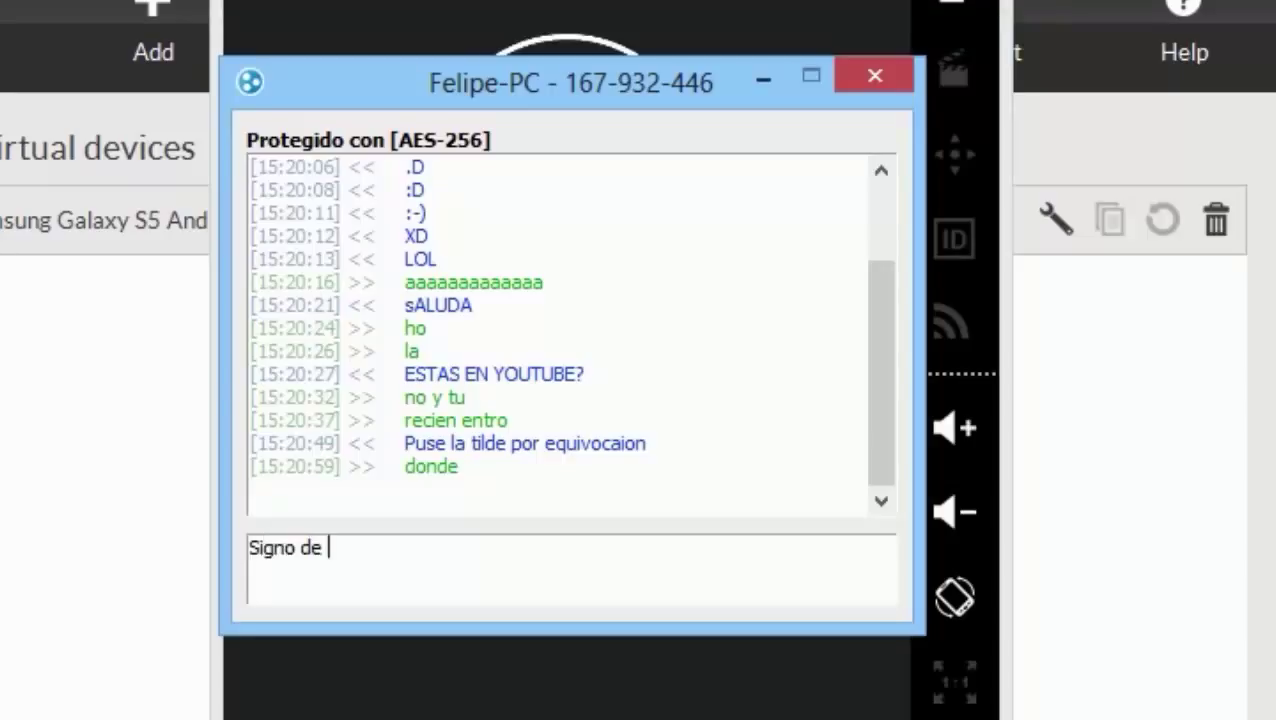
type("interrogacion por ")
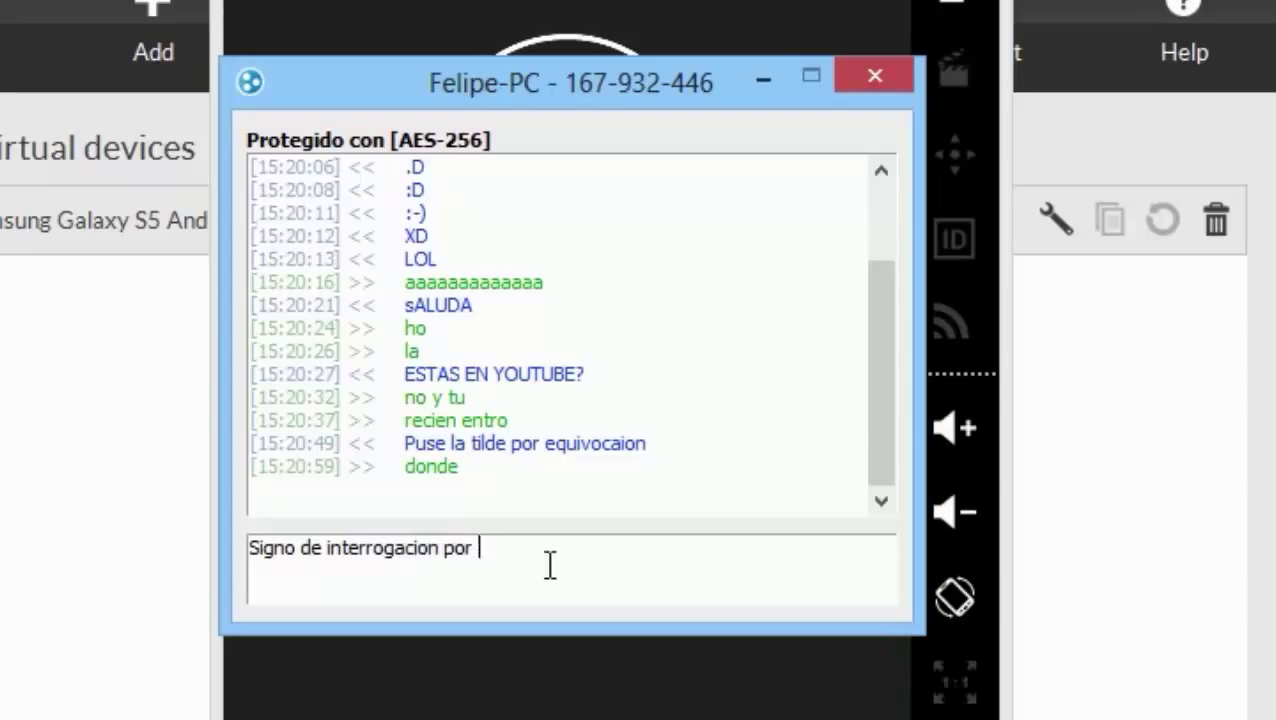
type("esquivoca")
type("cion")
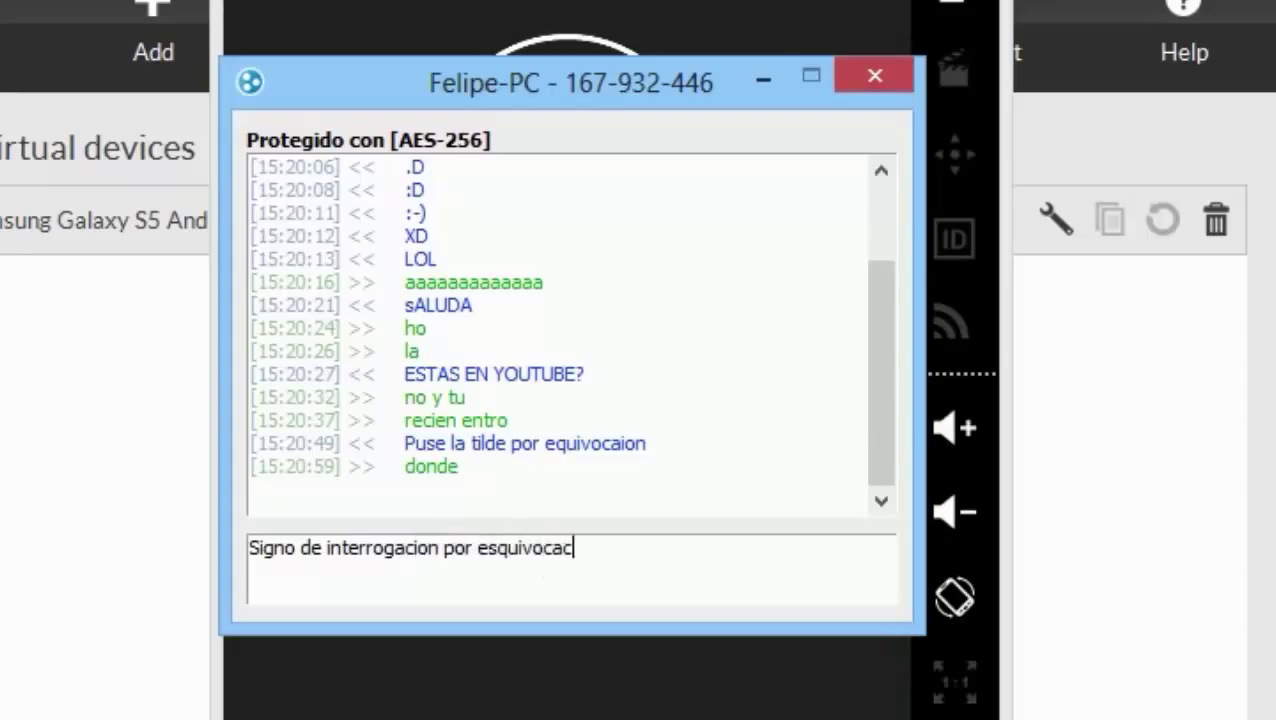
key("Return")
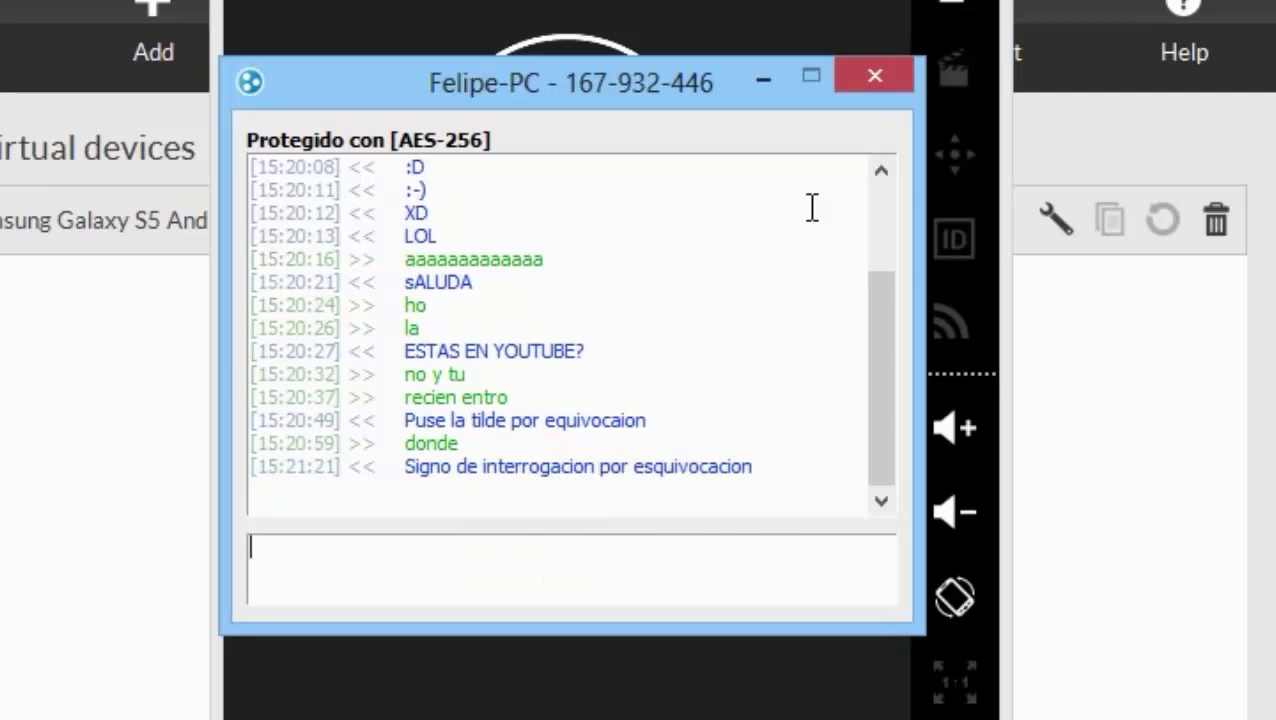
left_click(864, 80)
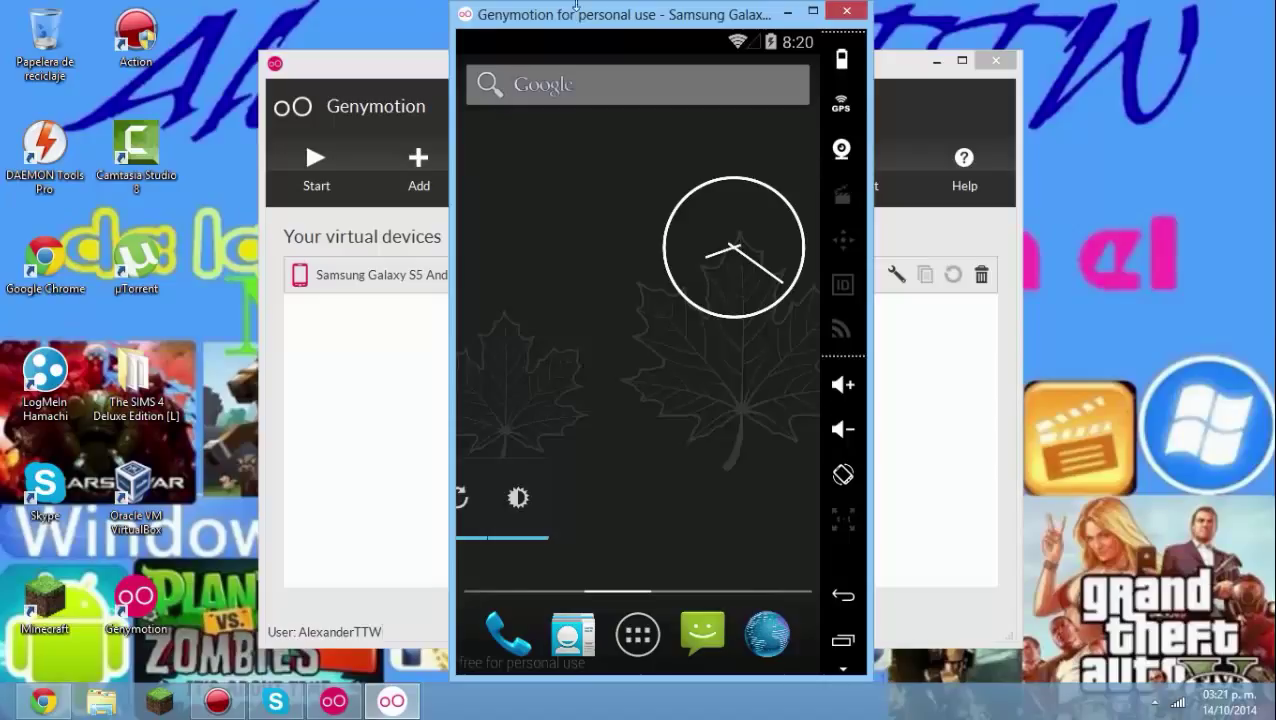
- Maximize the virtual device window and answer the new Hamachi chat message with "BYe", closing the chat
left_click(813, 11)
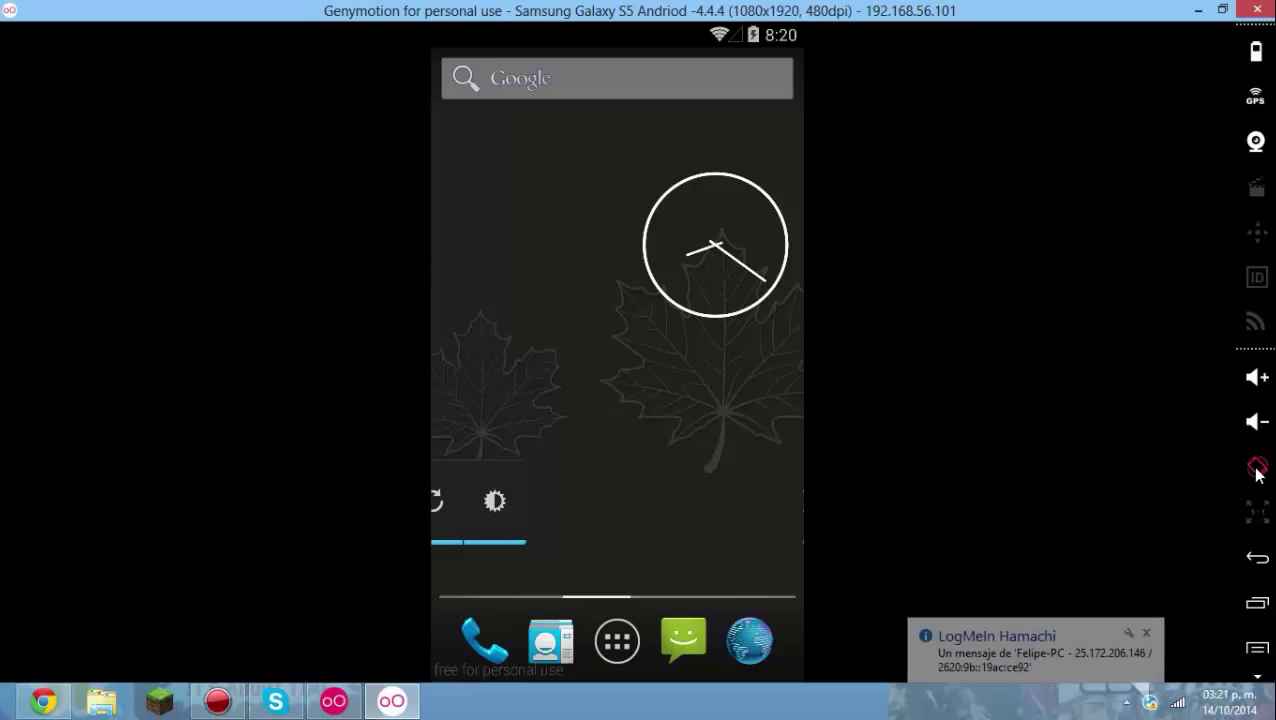
left_click(1068, 670)
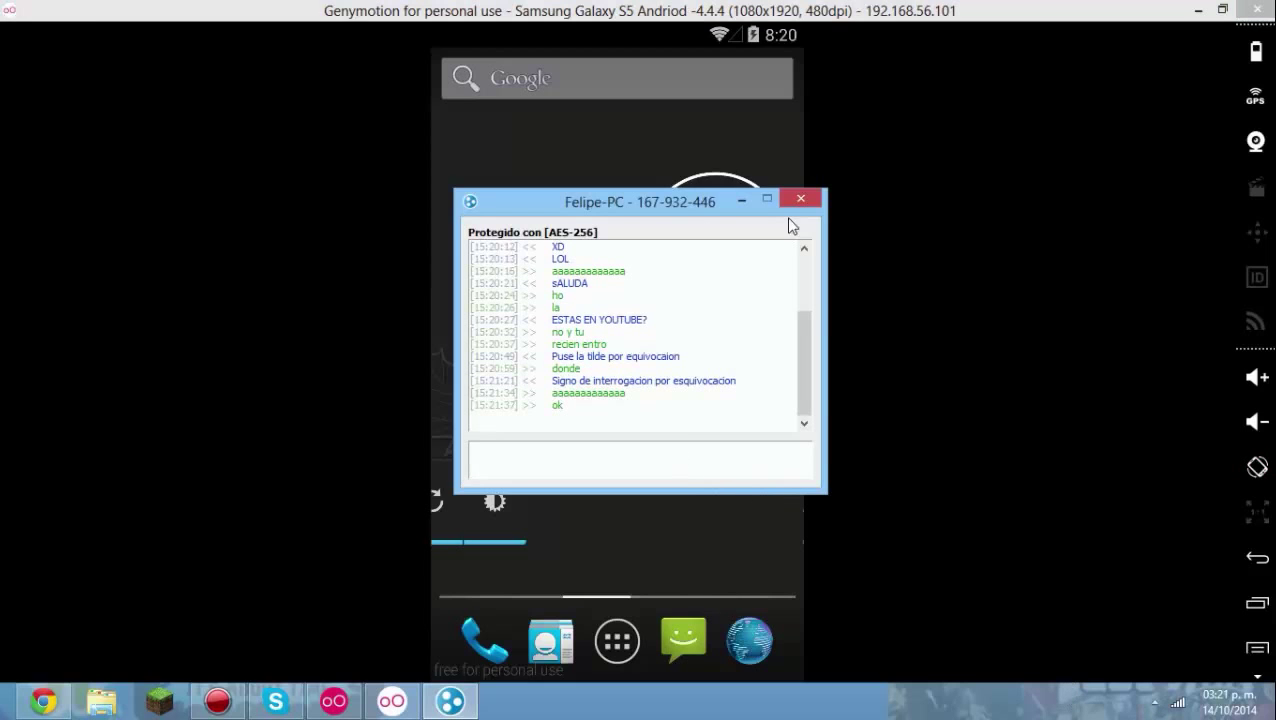
type("BYe")
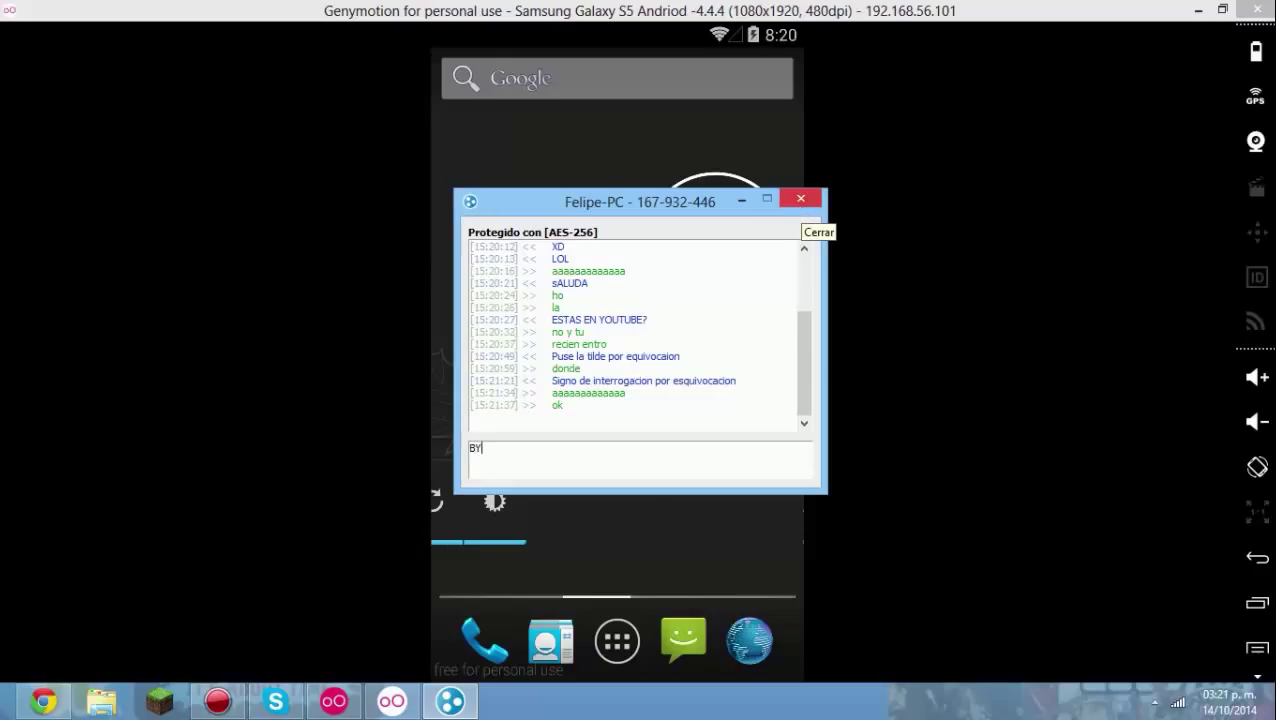
key("Return")
left_click(801, 201)
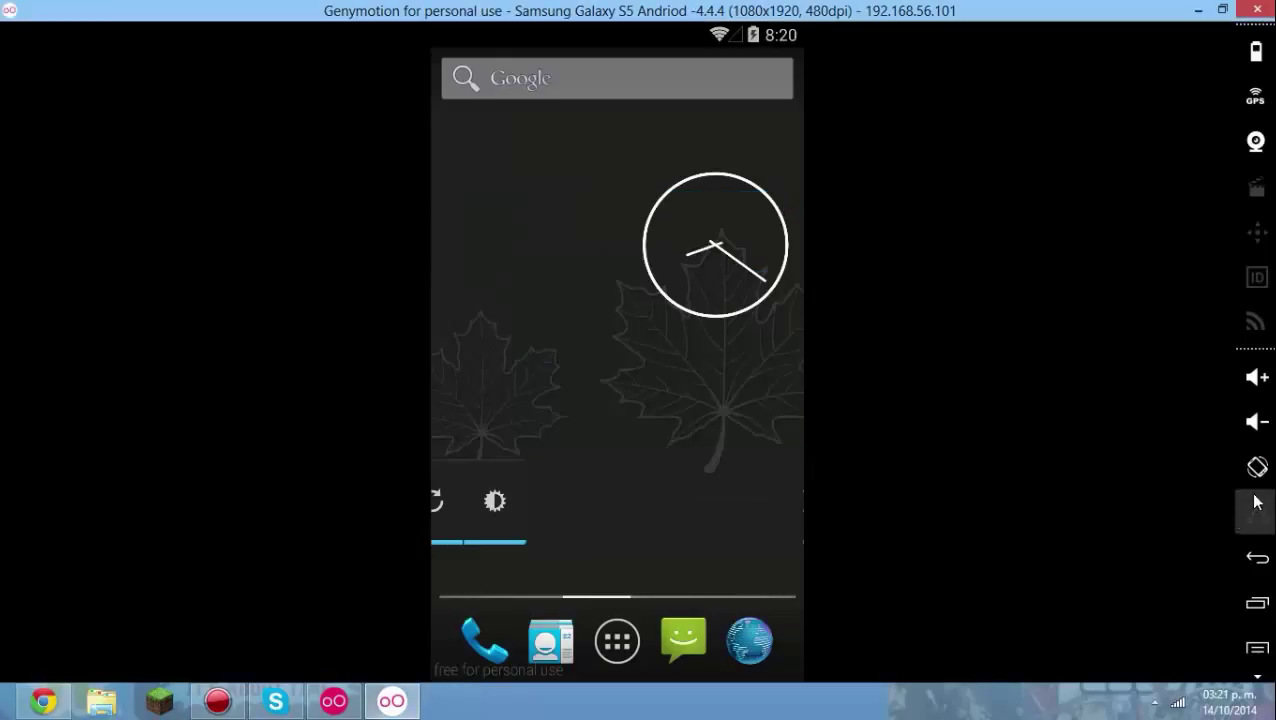
- Restore the virtual device window to its smaller size, shift it slightly to the left, and open the device's app list
left_click(1222, 10)
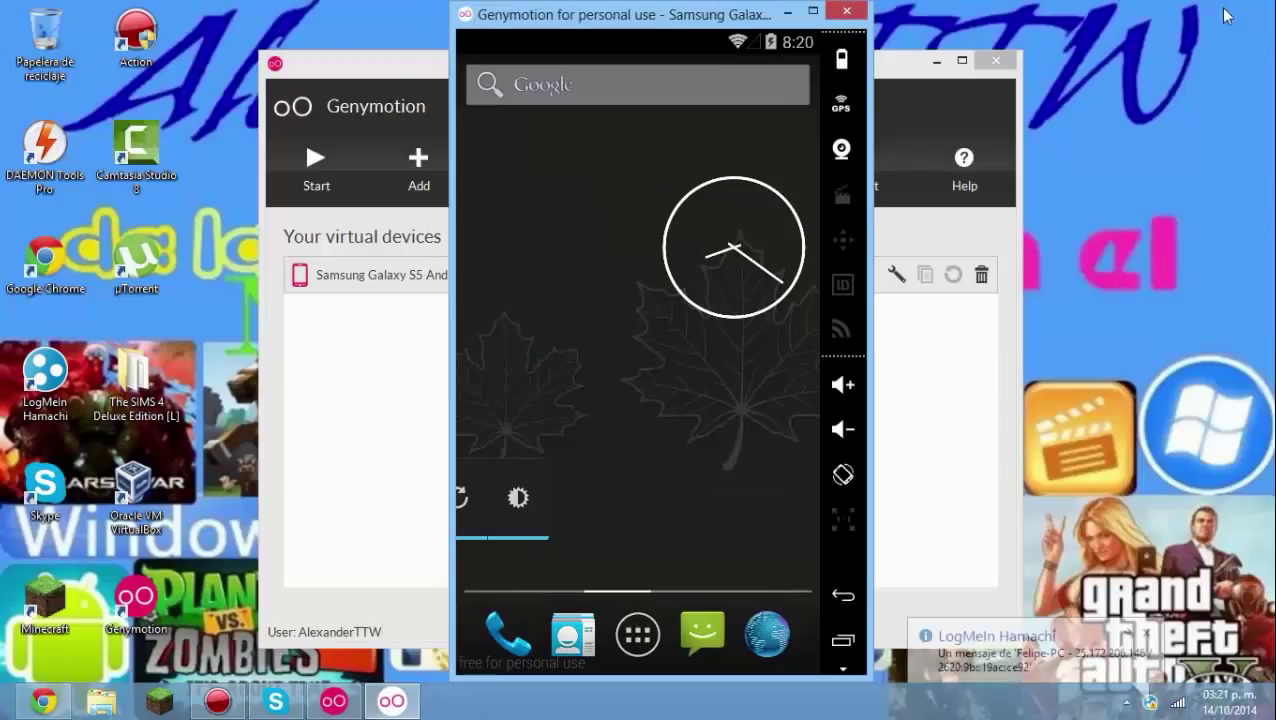
left_click(801, 198)
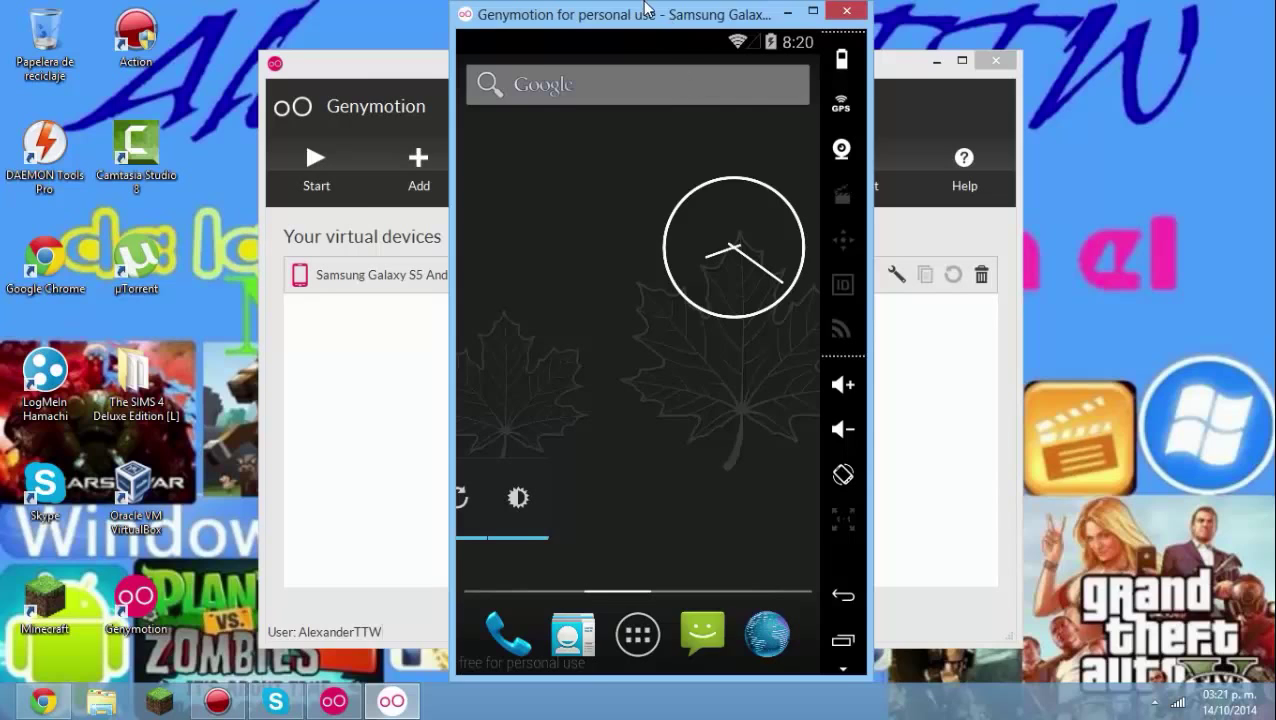
left_click_drag(645, 8, 576, 10)
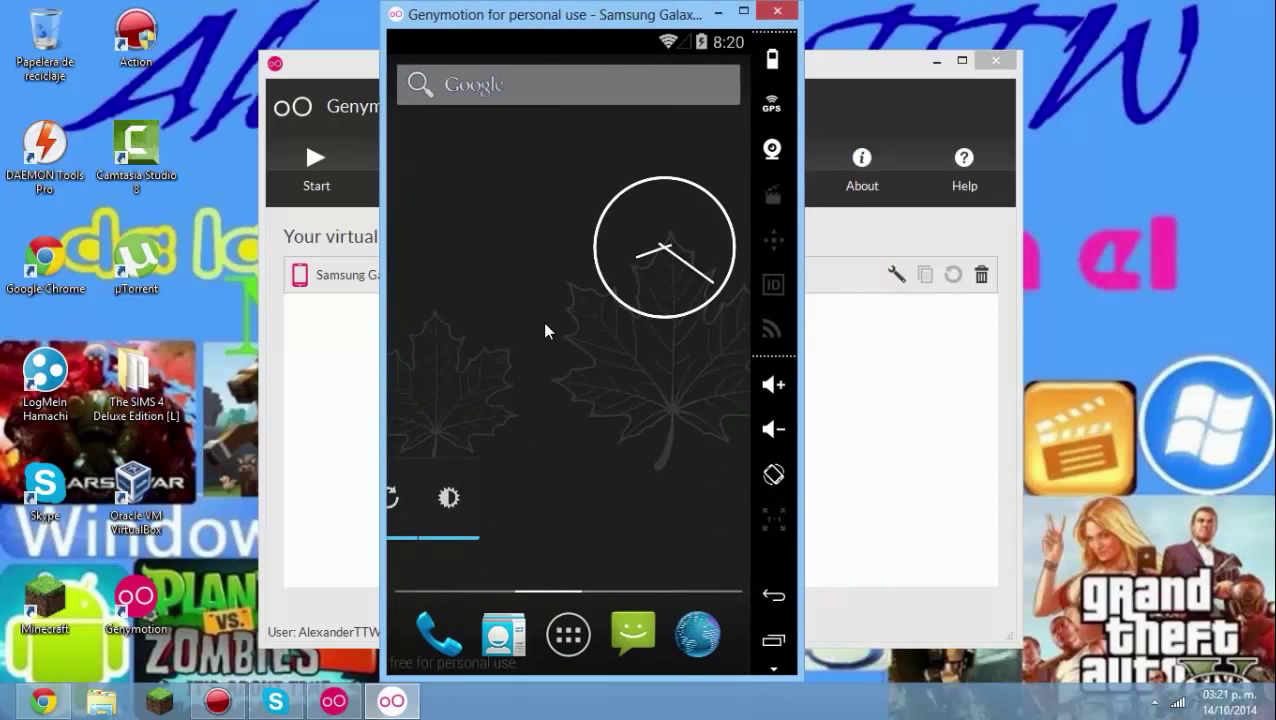
left_click(568, 634)
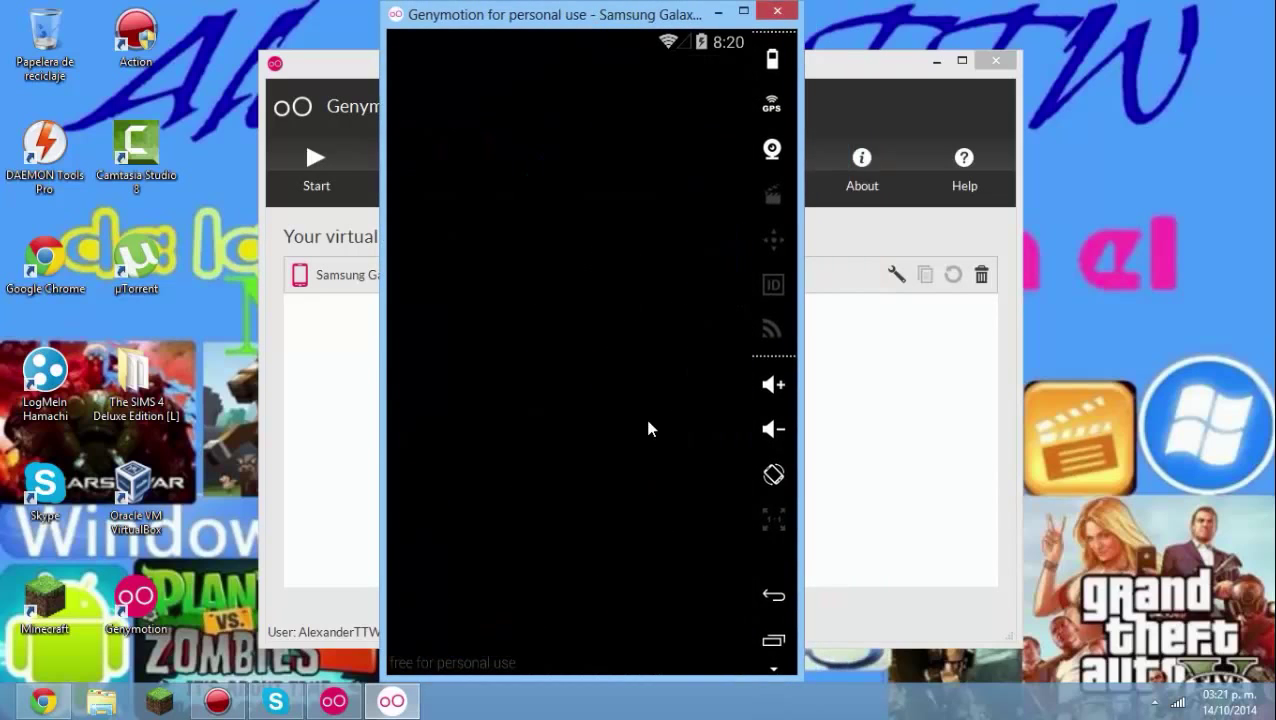
- Show the virtual device's recent apps and move its window slightly to the left
left_click(778, 644)
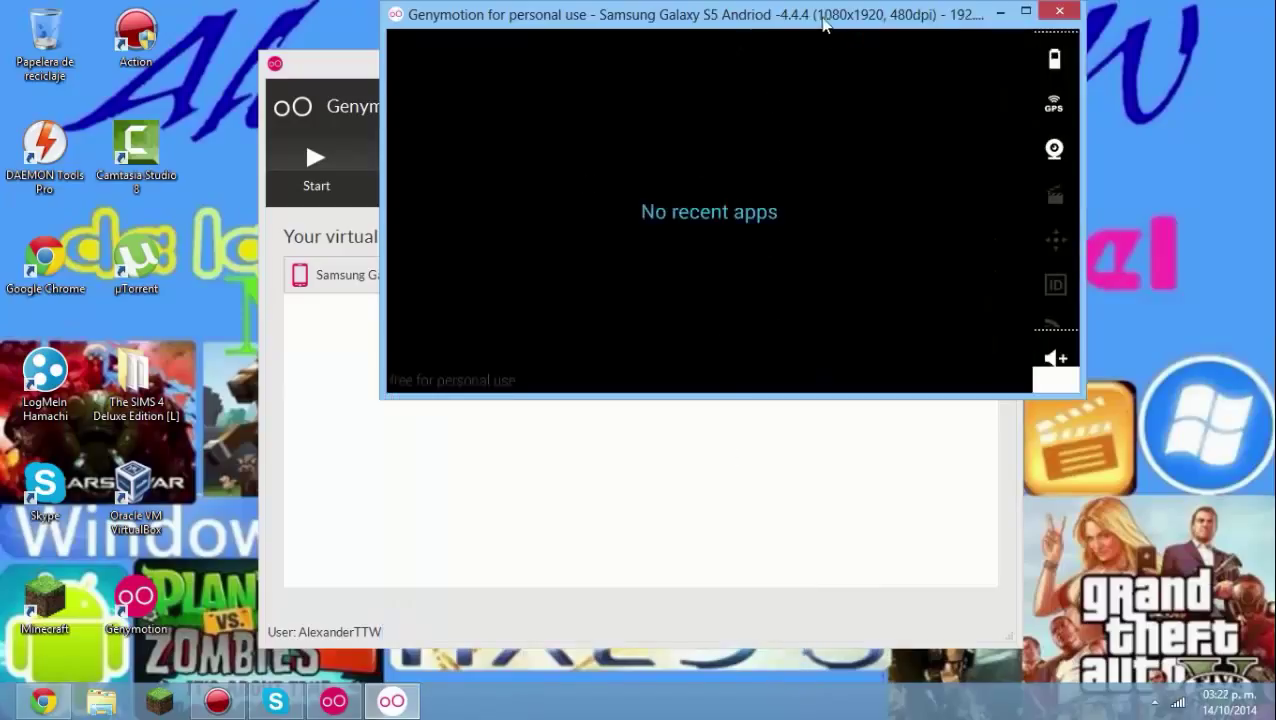
left_click_drag(823, 25, 725, 31)
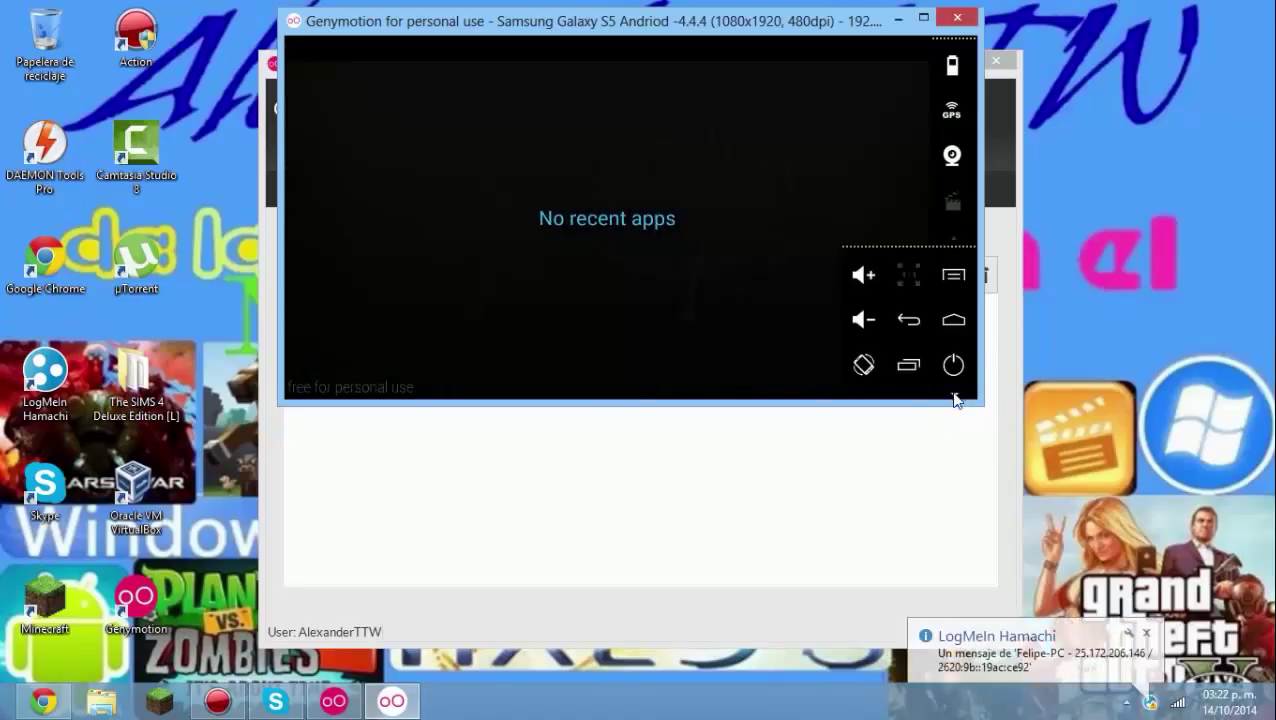
- Open the new Hamachi chat message and reply with "Oki" and ":D"
left_click(1036, 679)
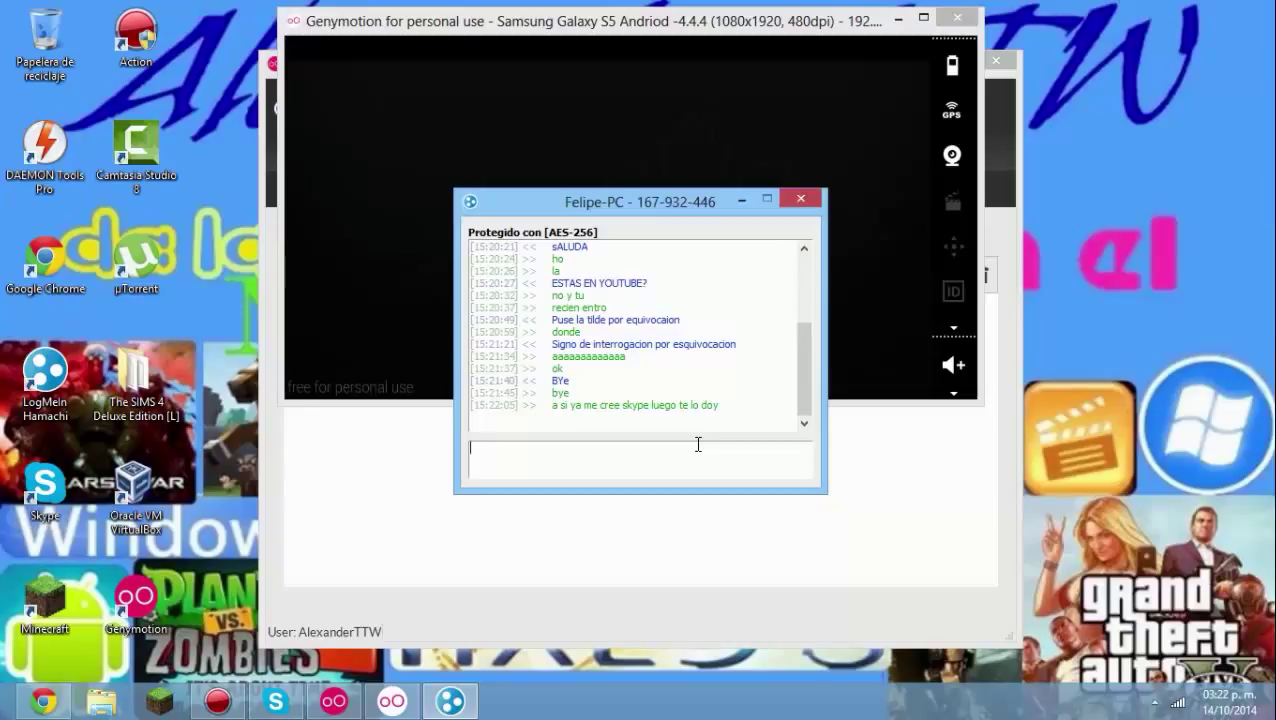
type("Oki")
key("Return")
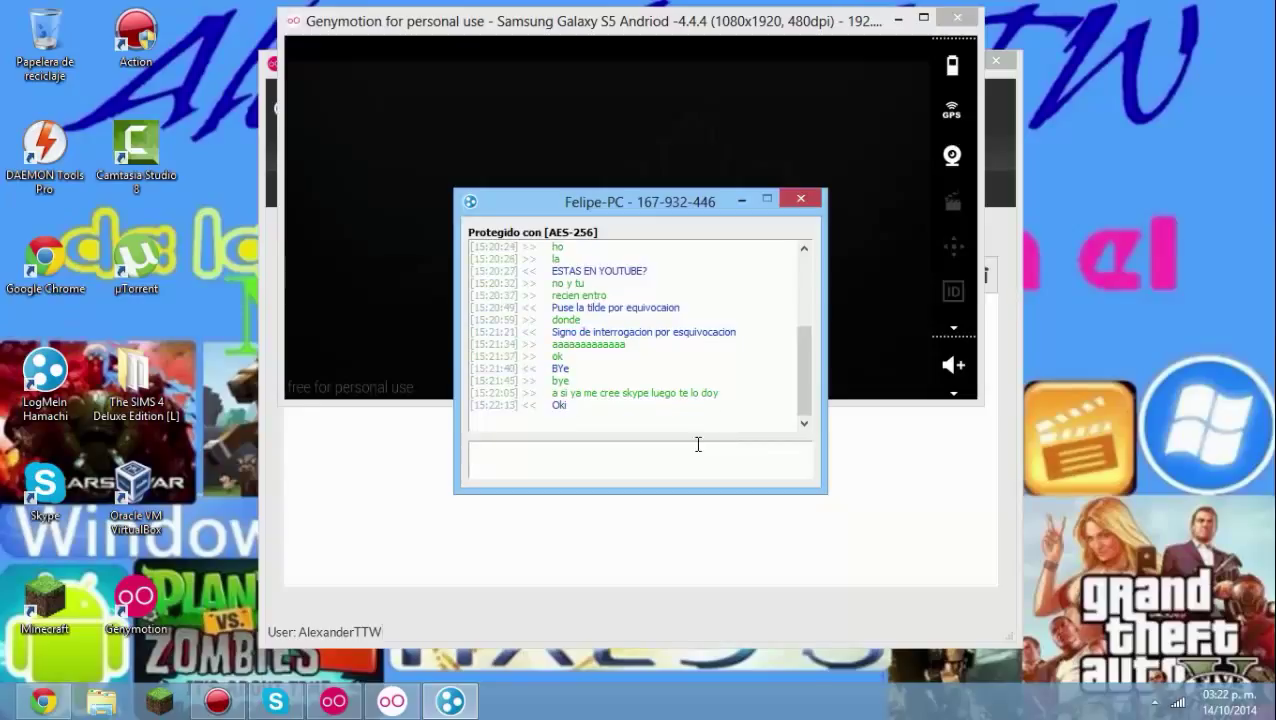
type(":D")
key("Return")
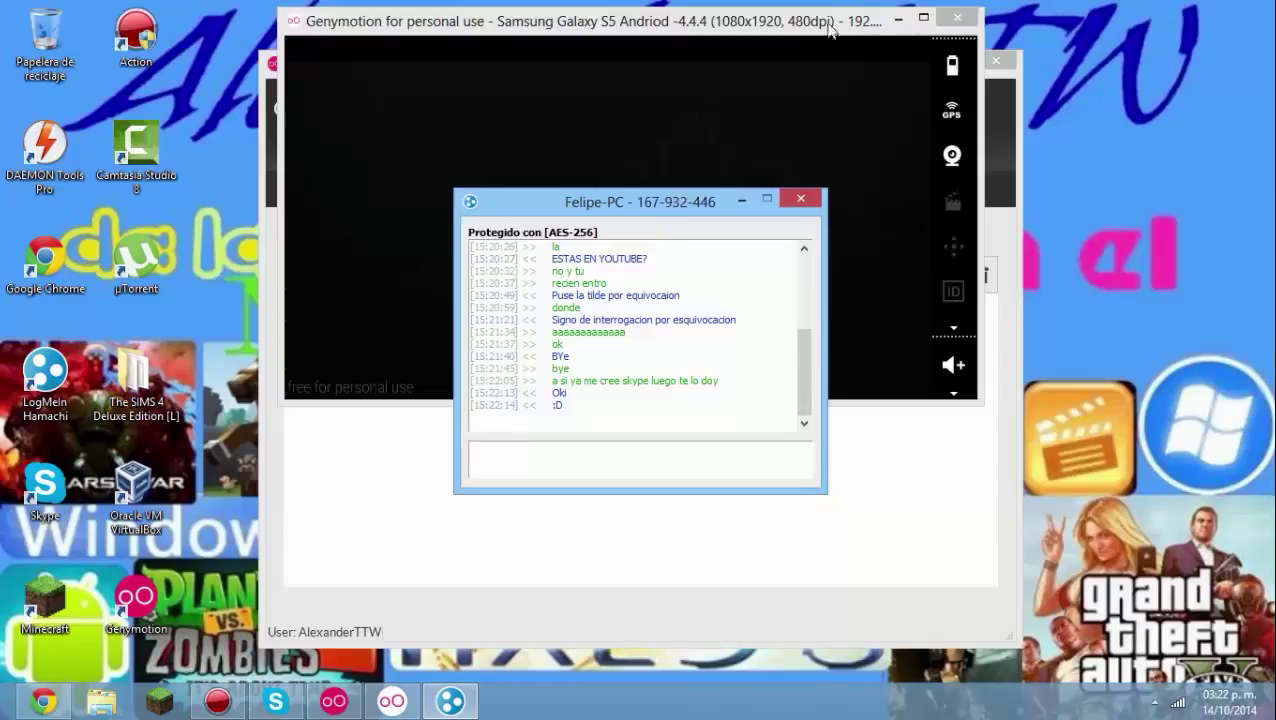
- Return to the virtual device window and rotate the device back to portrait orientation
left_click(865, 337)
left_click(954, 392)
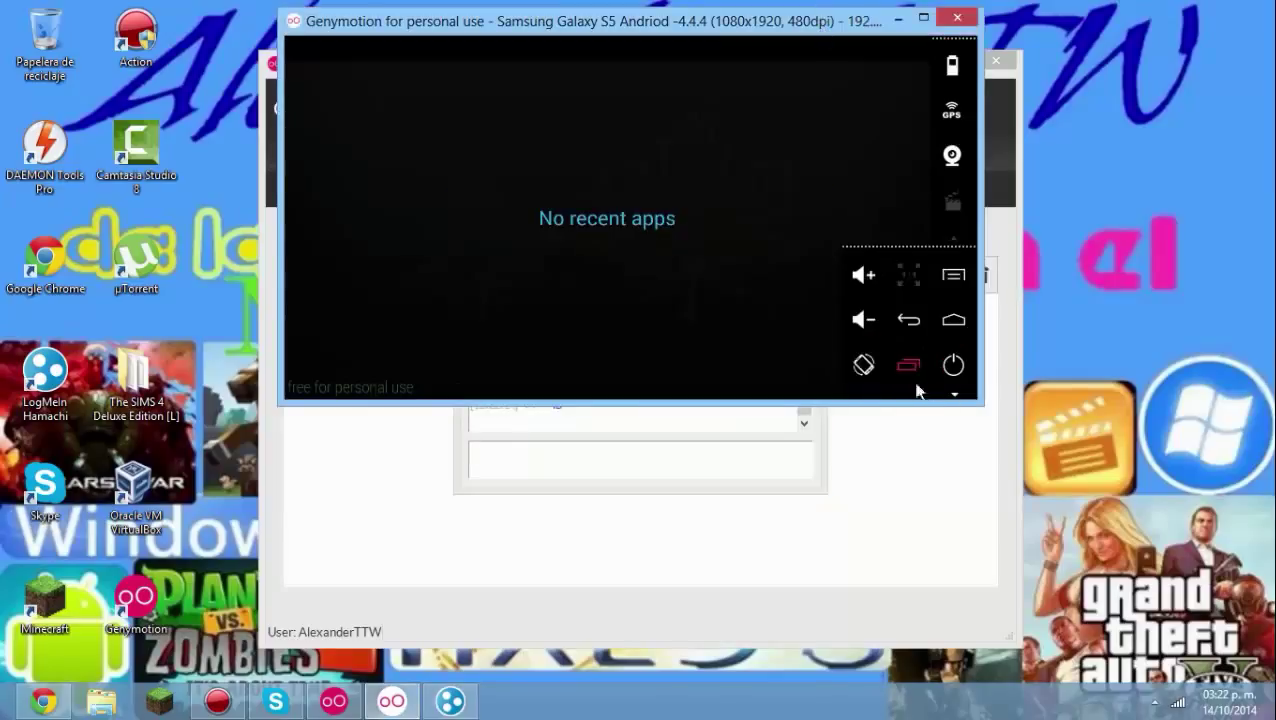
left_click(863, 365)
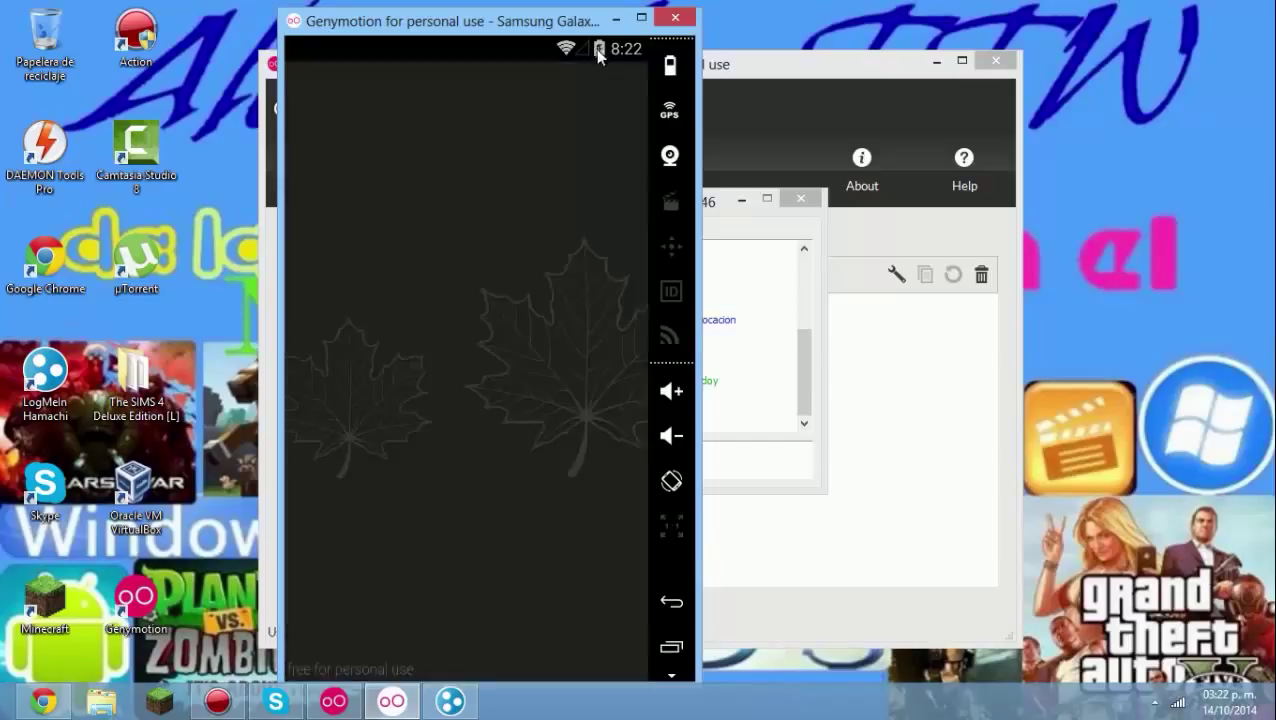
- Pull down the device's notification shade, close it, and check the recent apps view
left_click_drag(597, 48, 577, 75)
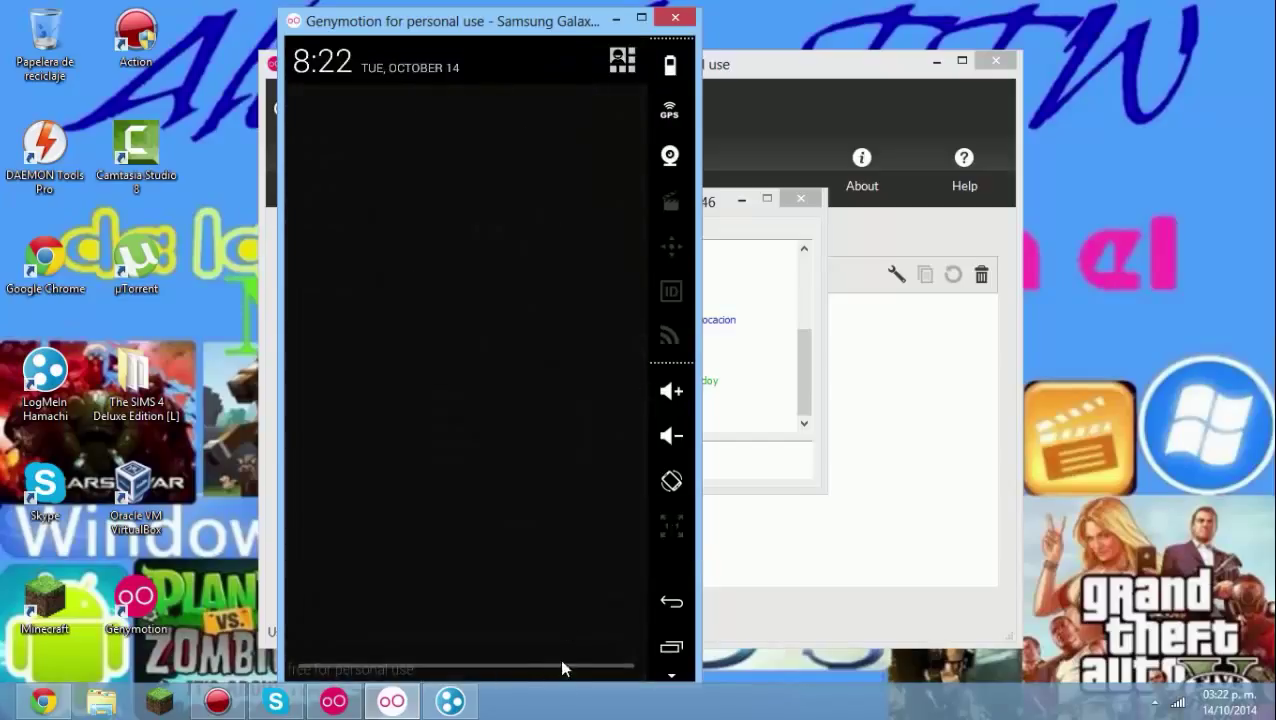
left_click(569, 197)
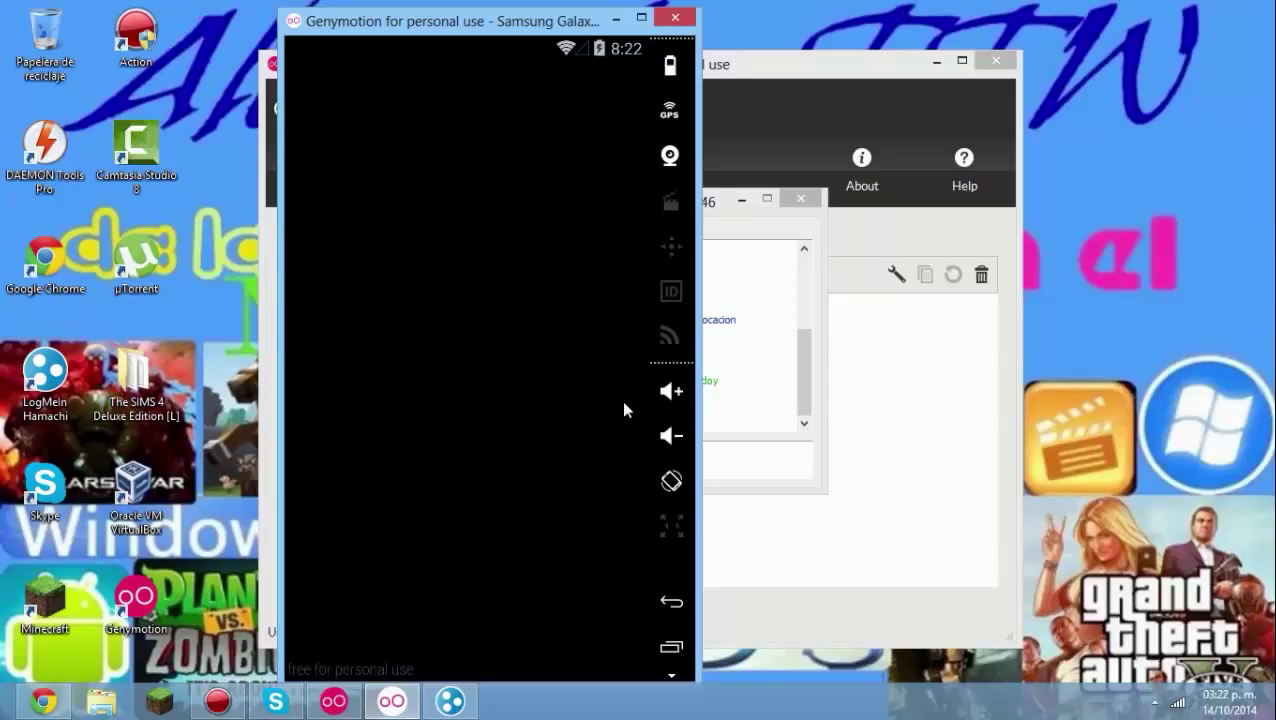
left_click(672, 643)
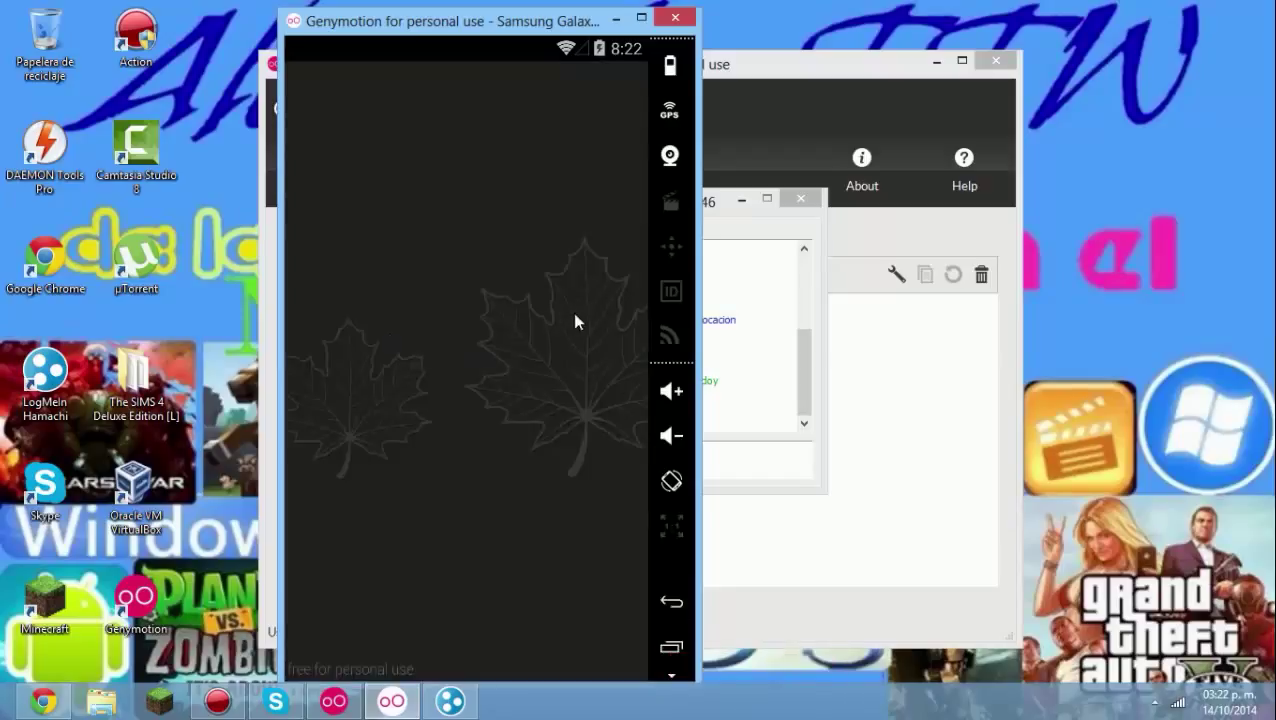
- Show the home screen's options menu from the device's extra controls and dismiss it without choosing anything
left_click(668, 670)
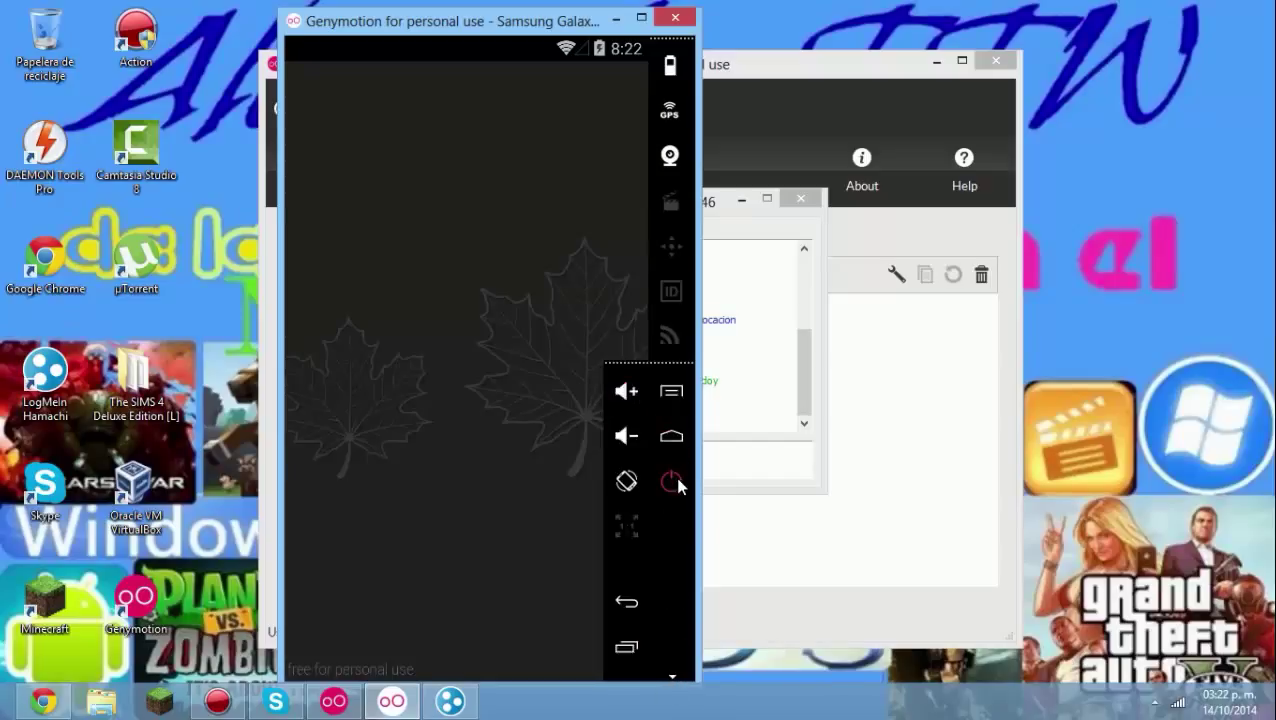
left_click(670, 392)
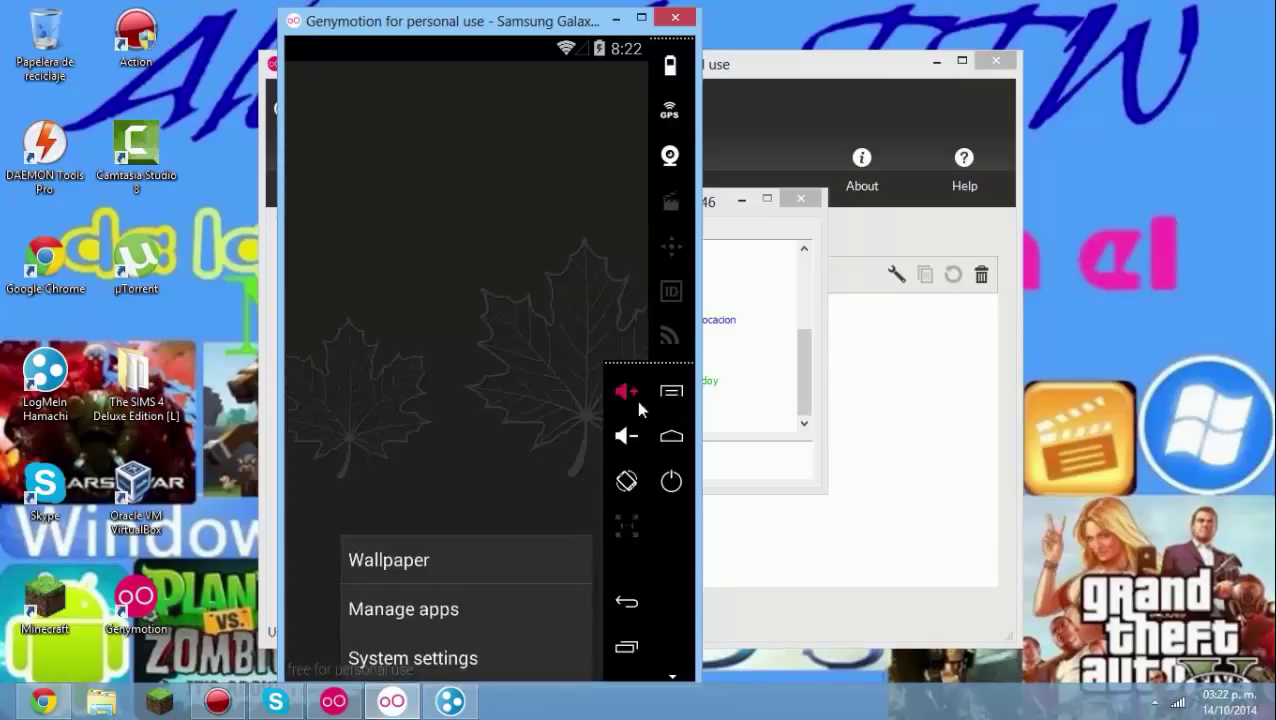
left_click(481, 342)
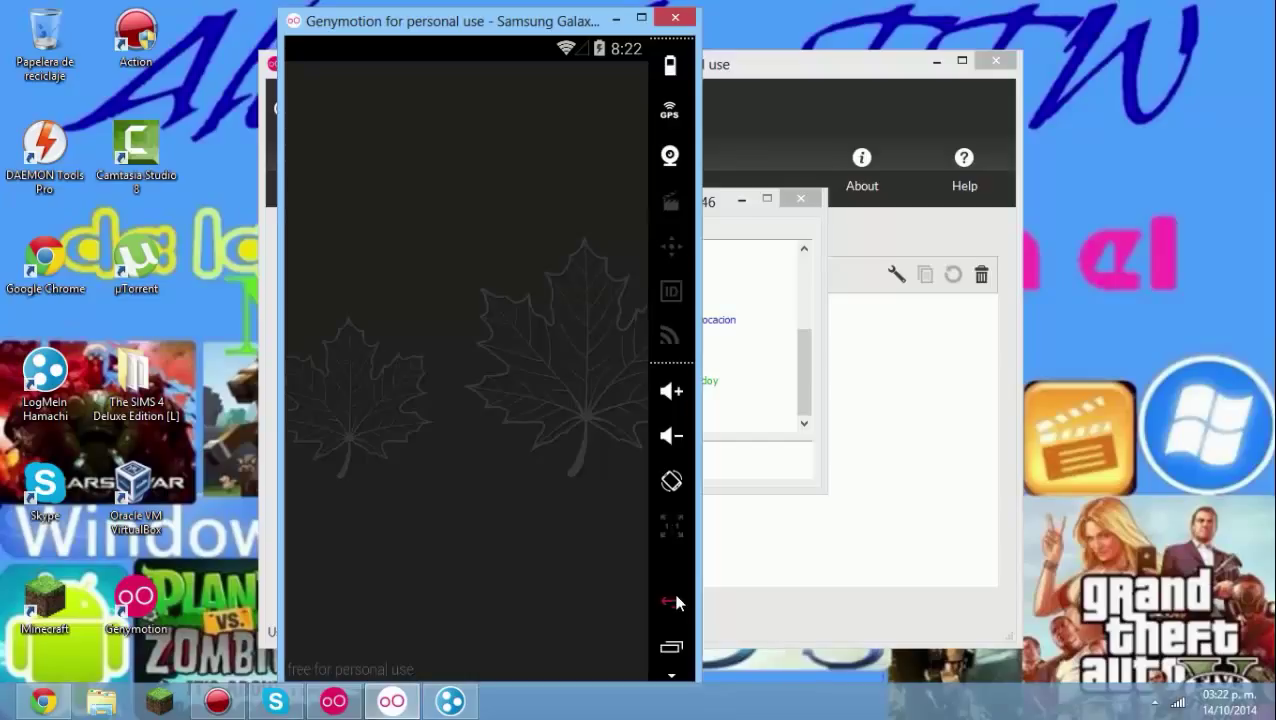
- Maximize the virtual device window, restore it to its smaller size, and maximize it again
left_click(641, 18)
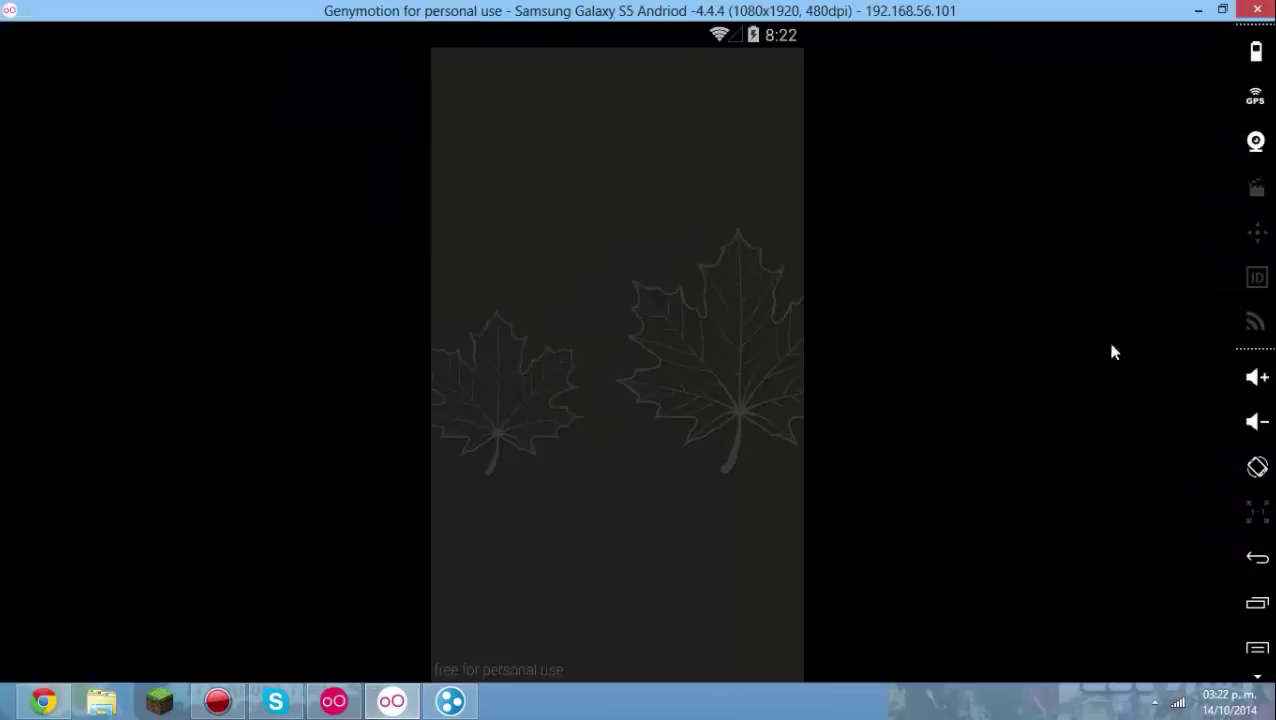
double_click(880, 28)
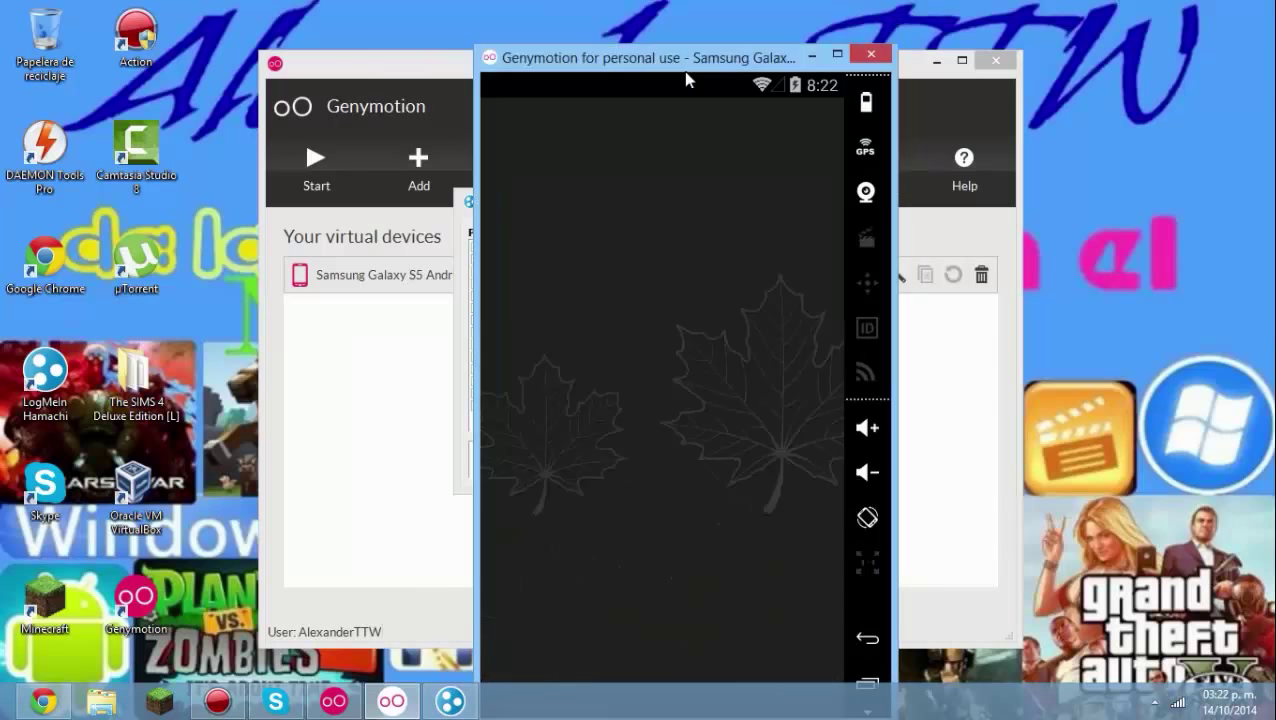
double_click(686, 58)
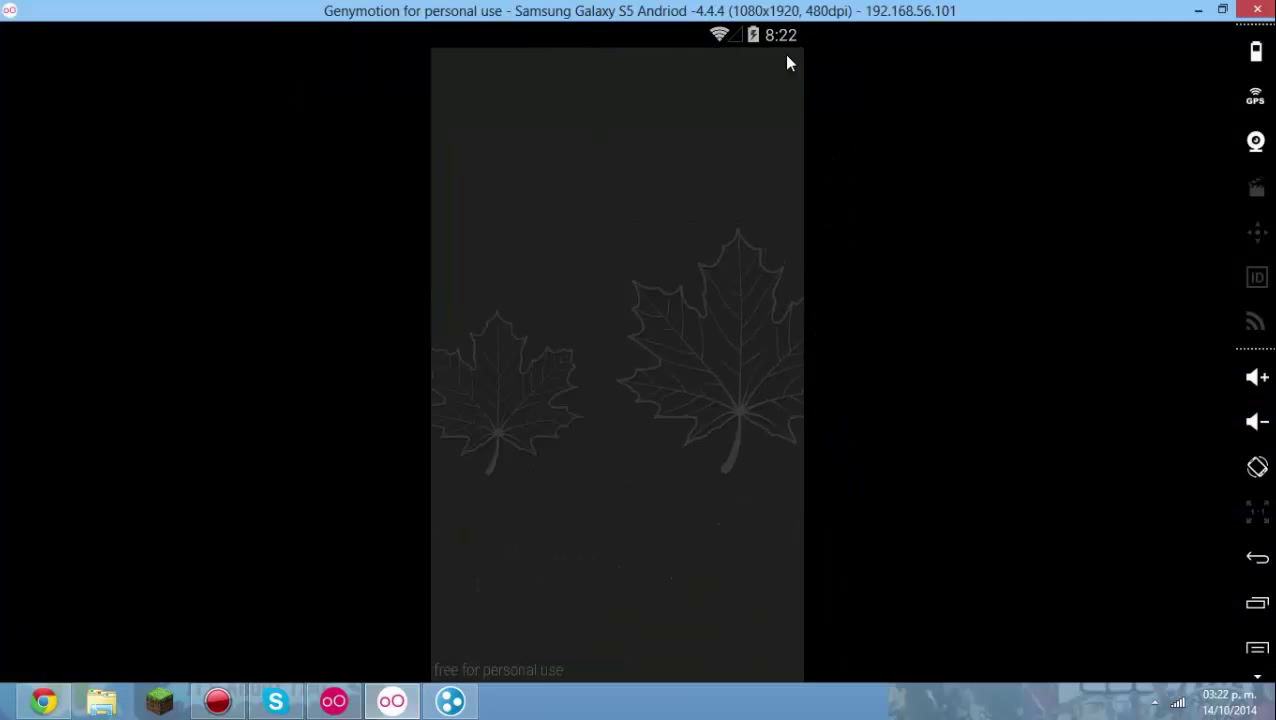